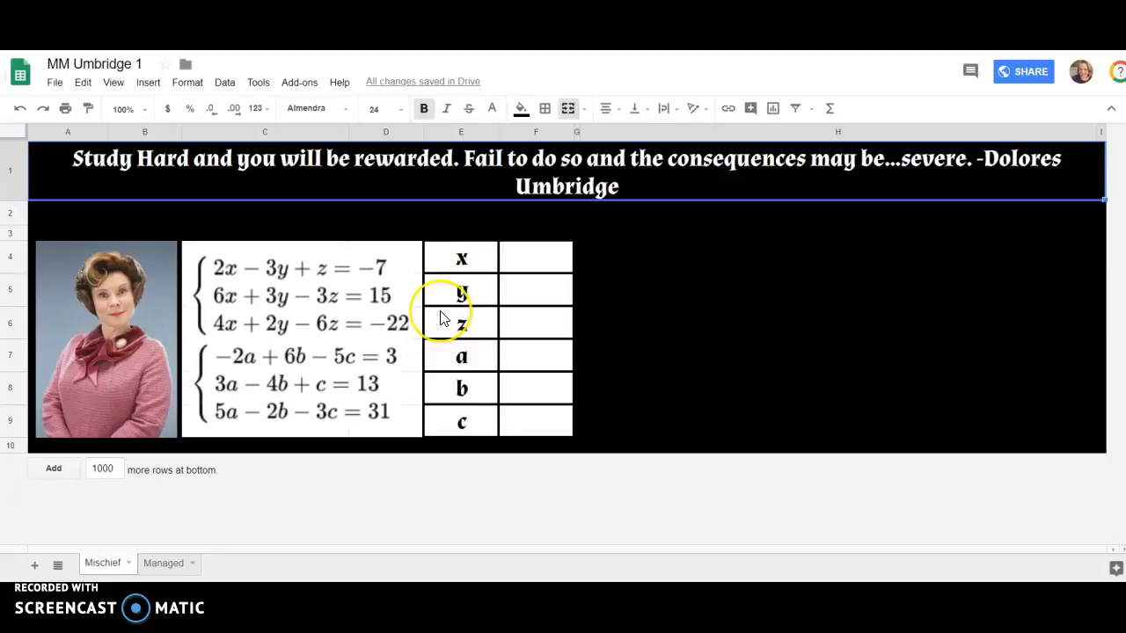
- Enter 3 as the answer for x on the Mischief sheet
left_click(525, 259)
left_click(535, 290)
left_click(535, 324)
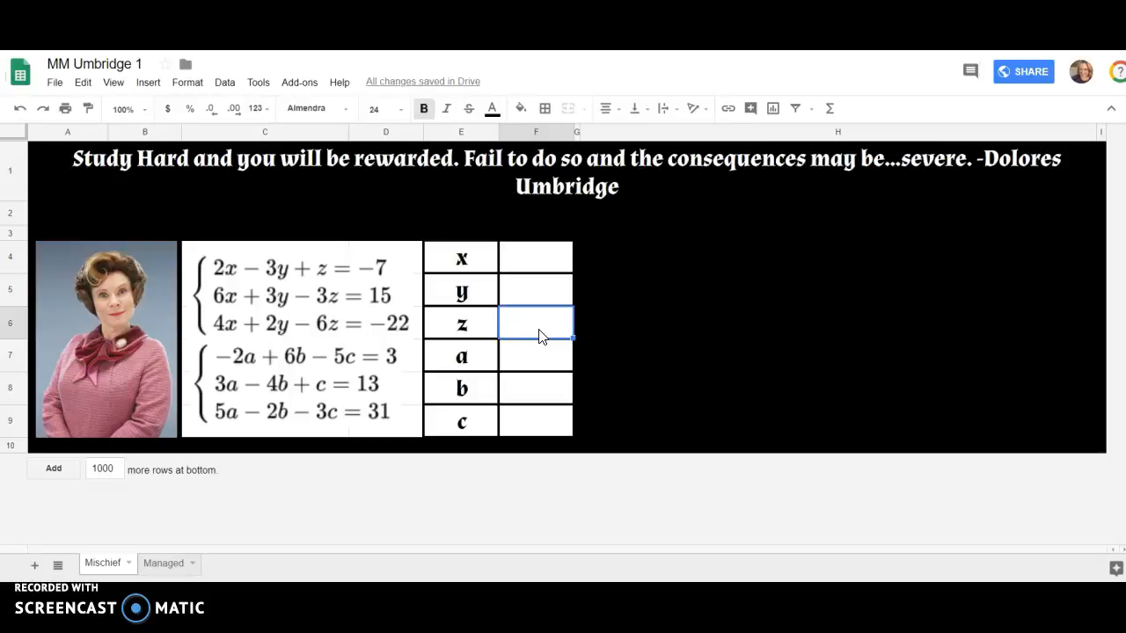
left_click(540, 268)
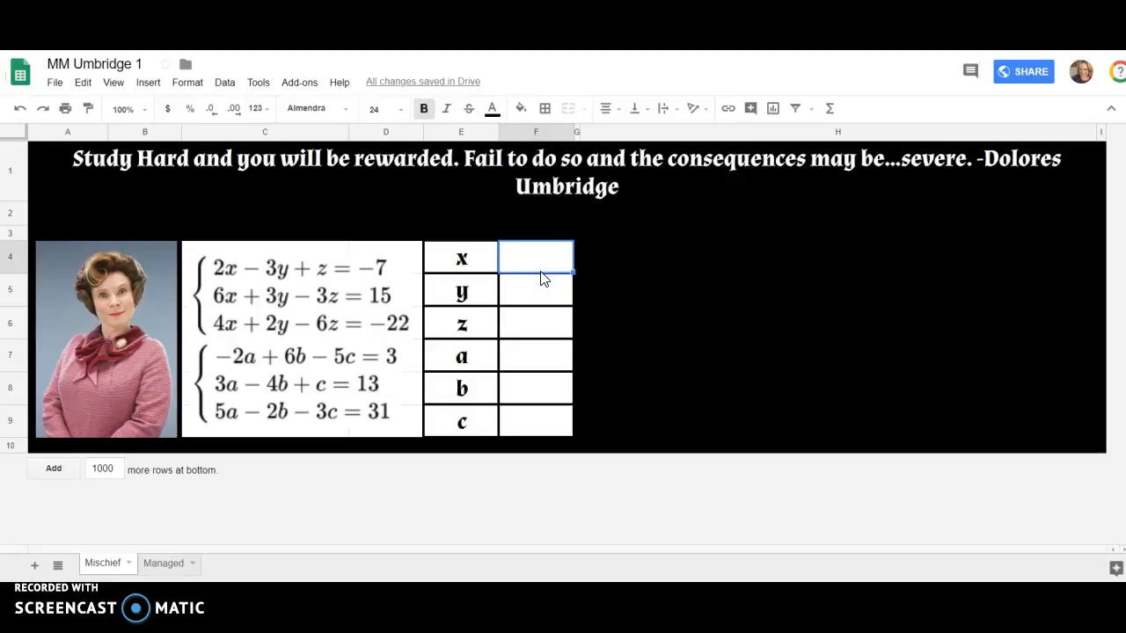
type("3")
key("Return")
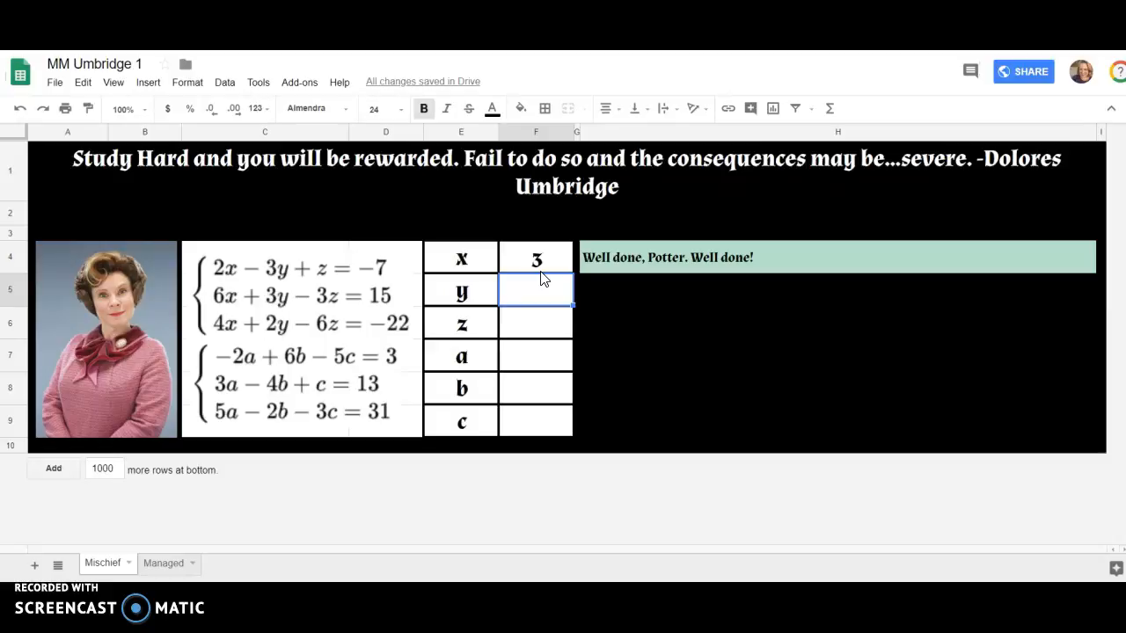
- Replace the answer for x with 4 to test its feedback, and clear the cell
left_click(531, 268)
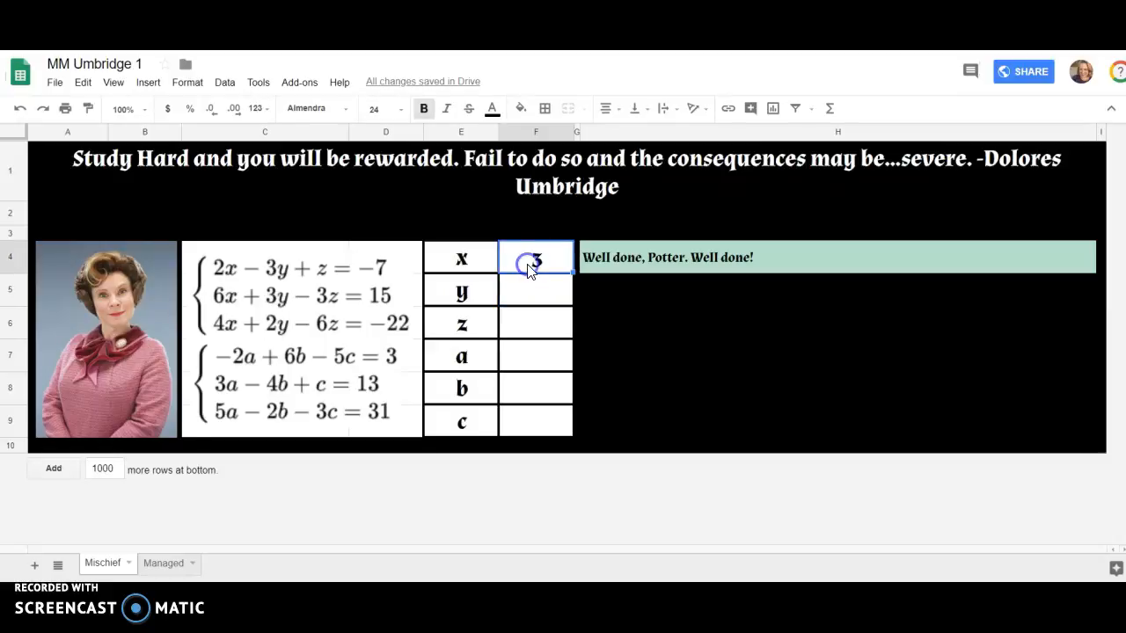
type("4")
key("Return")
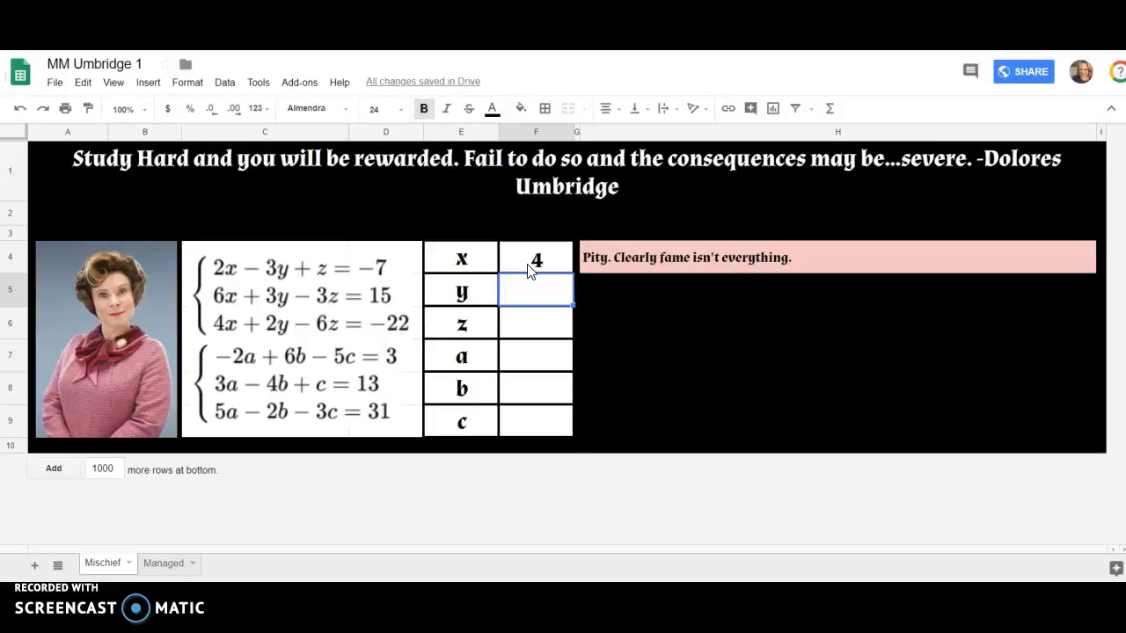
left_click(527, 269)
key("Delete")
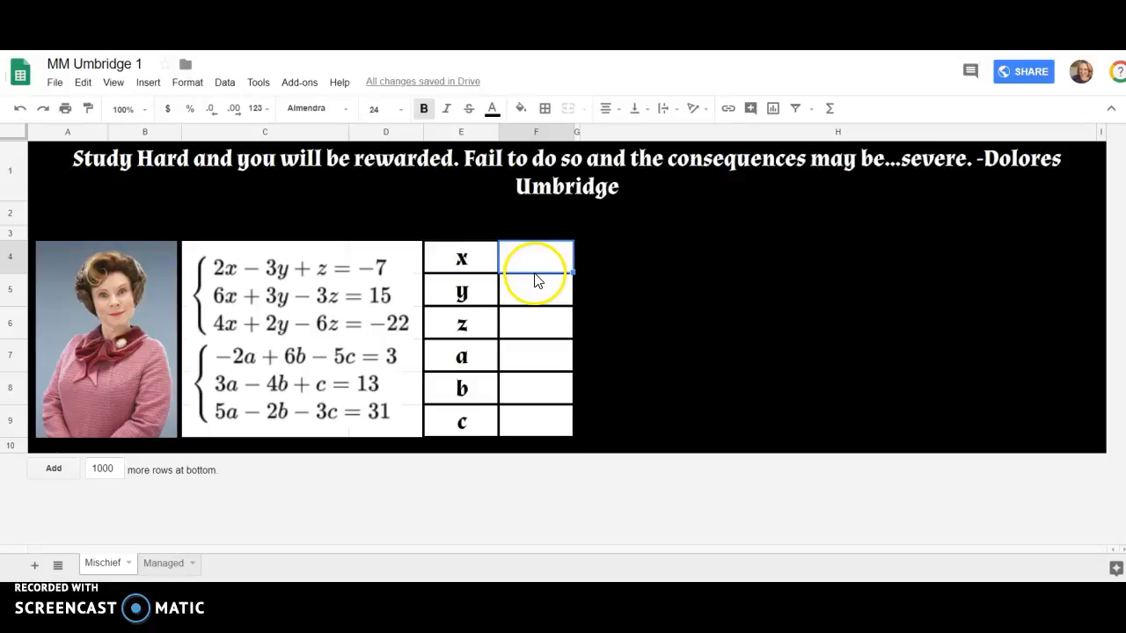
- Enter the answers for the first equation system: 3 for x, 7 for y and 8 for z
left_click(551, 257)
type("3")
key("Return")
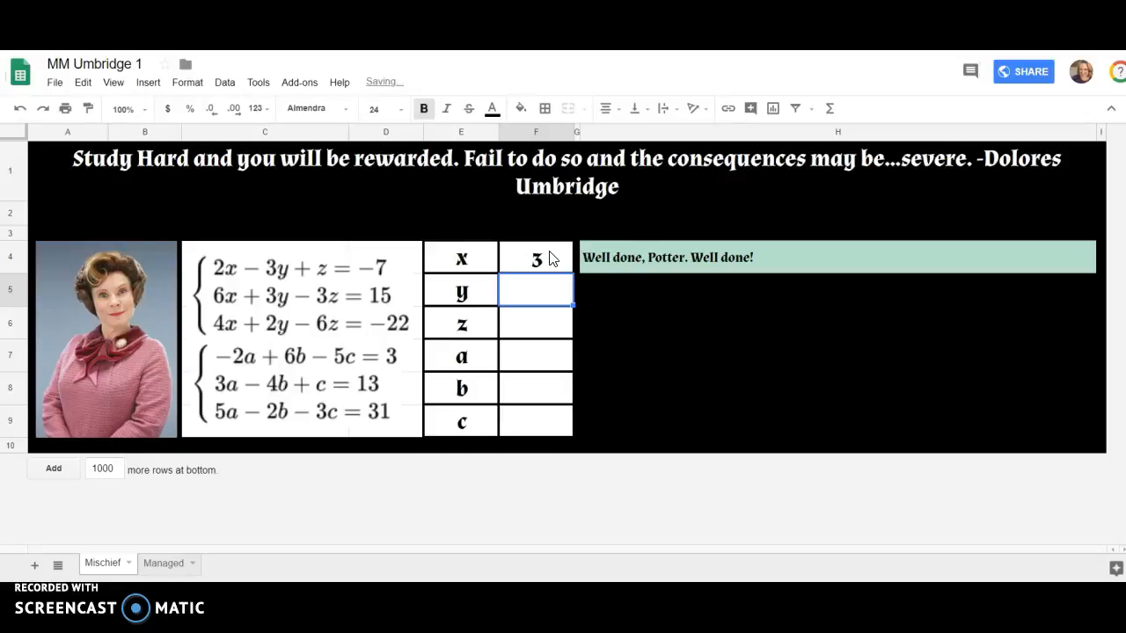
type("7")
key("Return")
type("8")
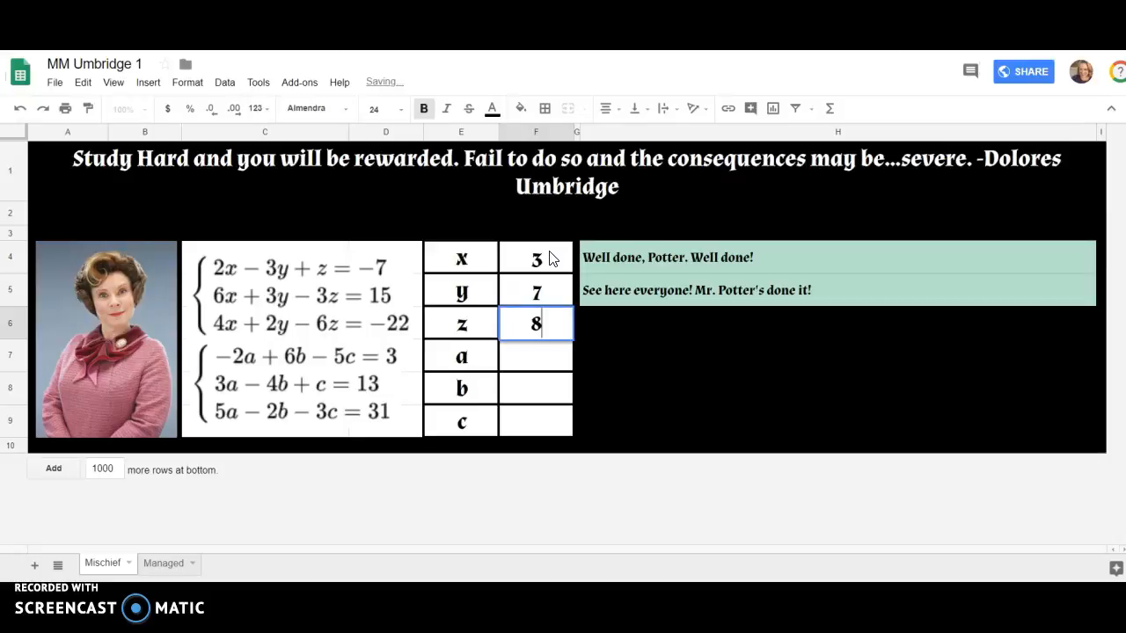
key("Return")
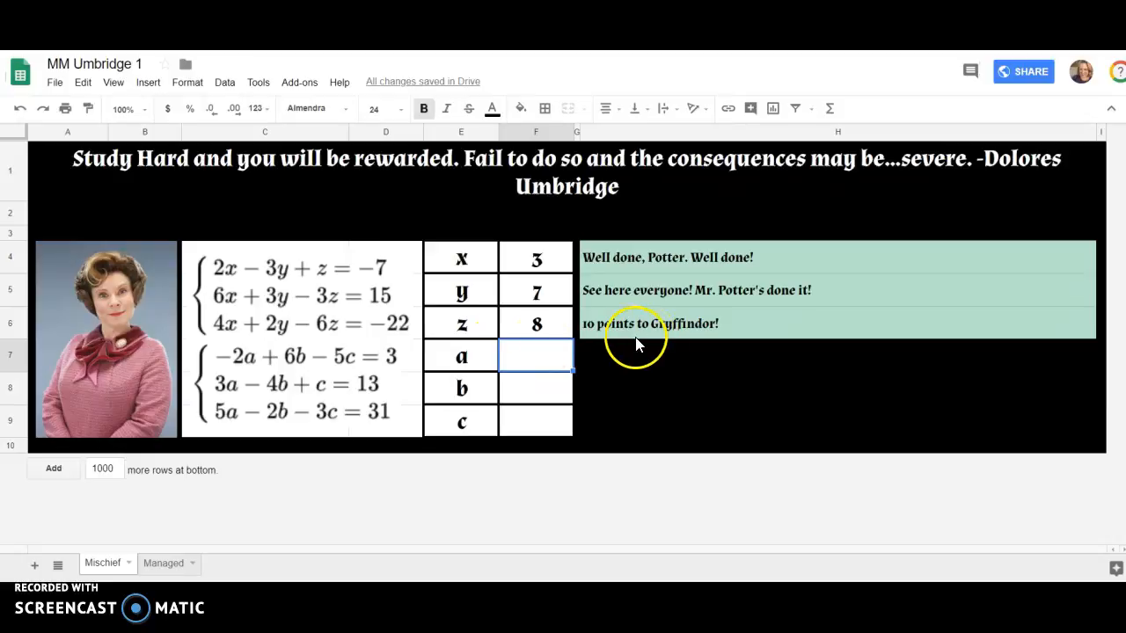
- Clear the answers for z and y, and re-enter 7 for y and 8 for z
left_click(543, 328)
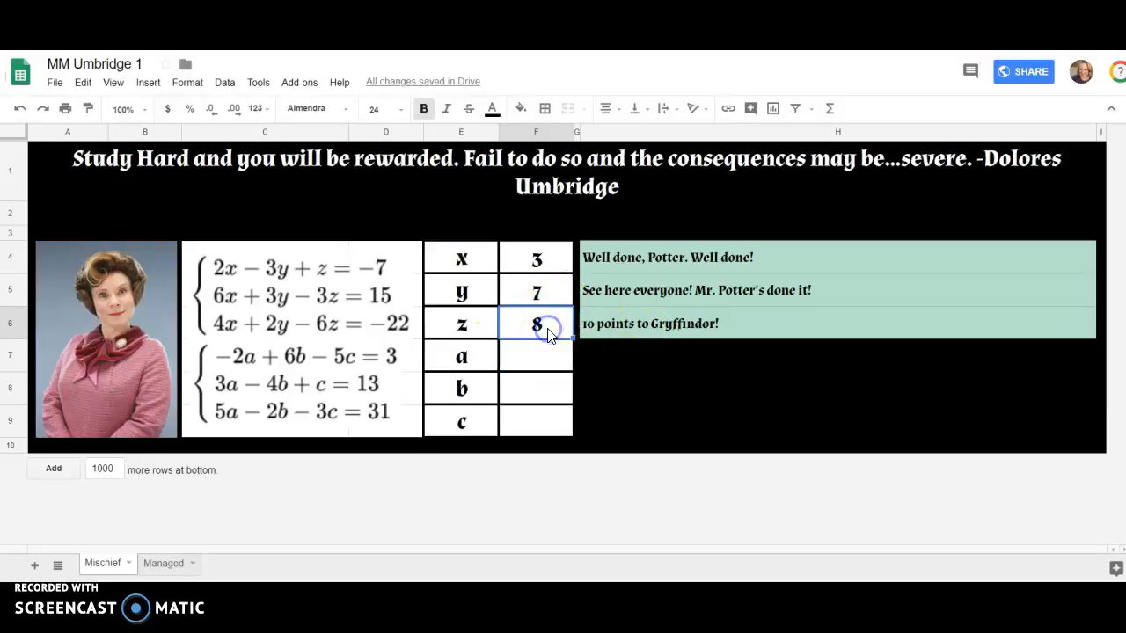
key("Delete")
left_click(549, 293)
key("Delete")
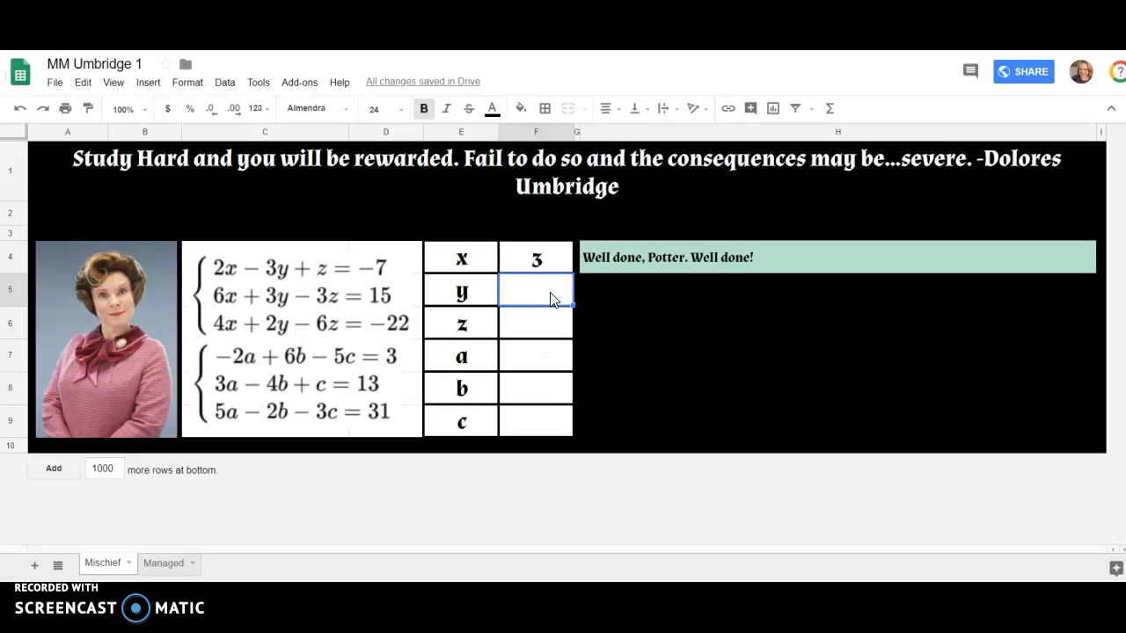
type("7")
key("Return")
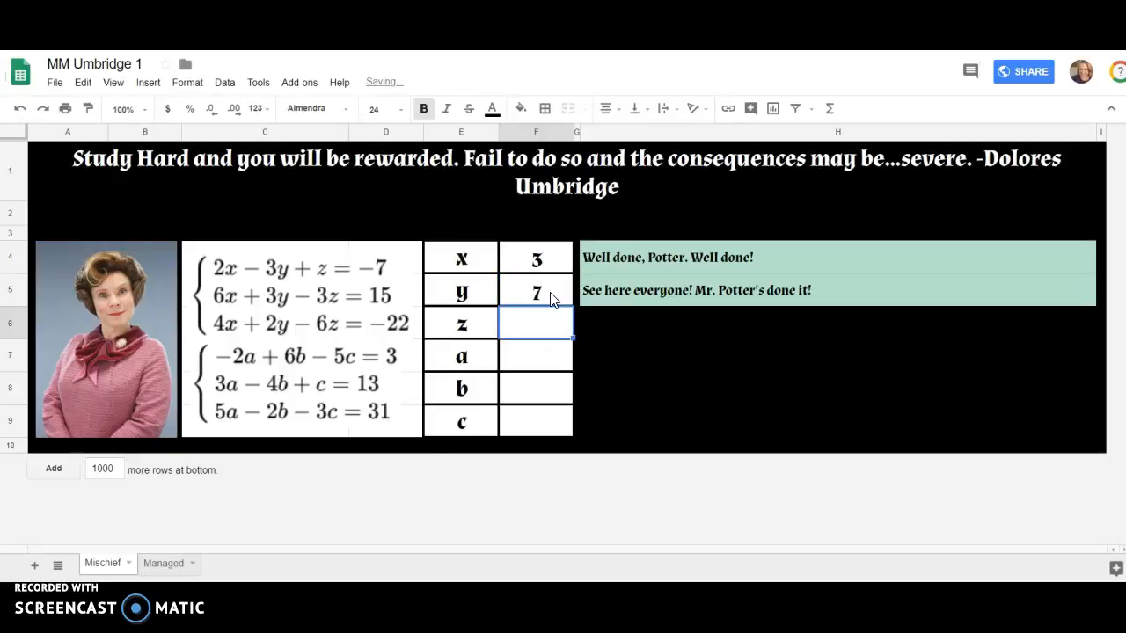
type("8")
key("Return")
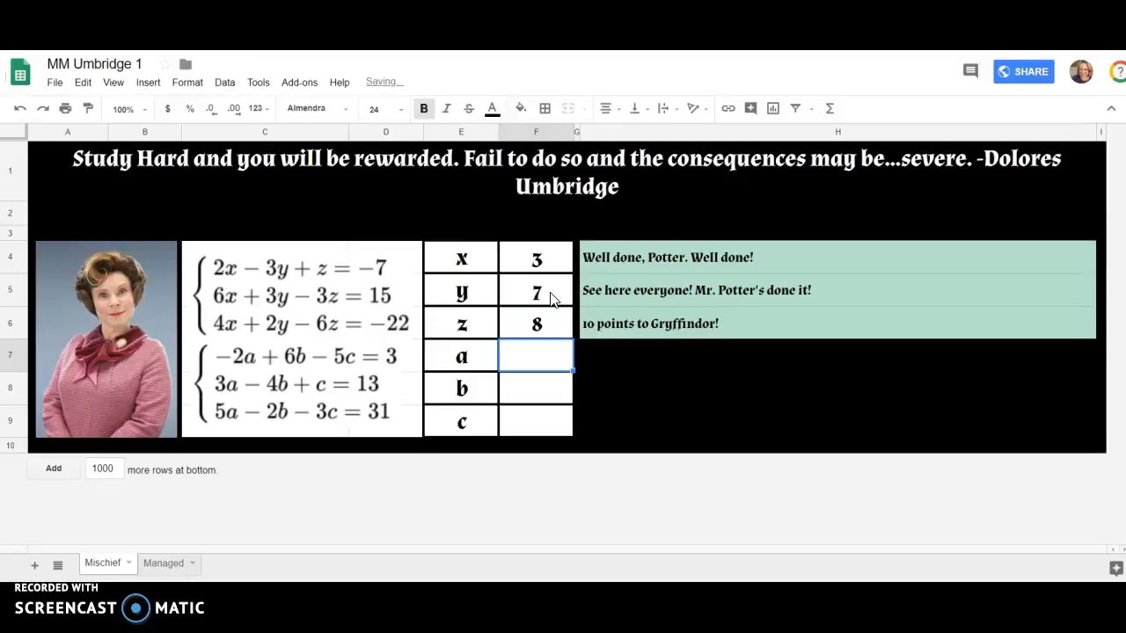
- Enter the answers for the second equation system: 2 for a, -3 for b and -5 for c
type("2")
key("Return")
type("-3")
key("Return")
type("-5")
key("Return")
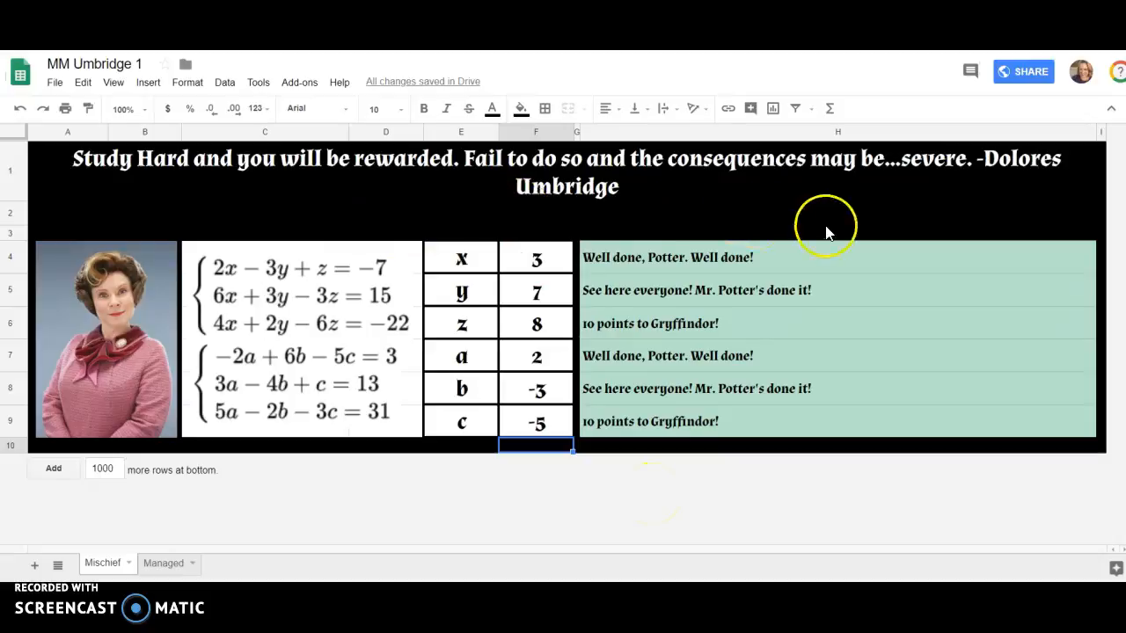
- Clear the answers for c, b, a, z and y, keeping only the answer for x
left_click(755, 418)
left_click(555, 421)
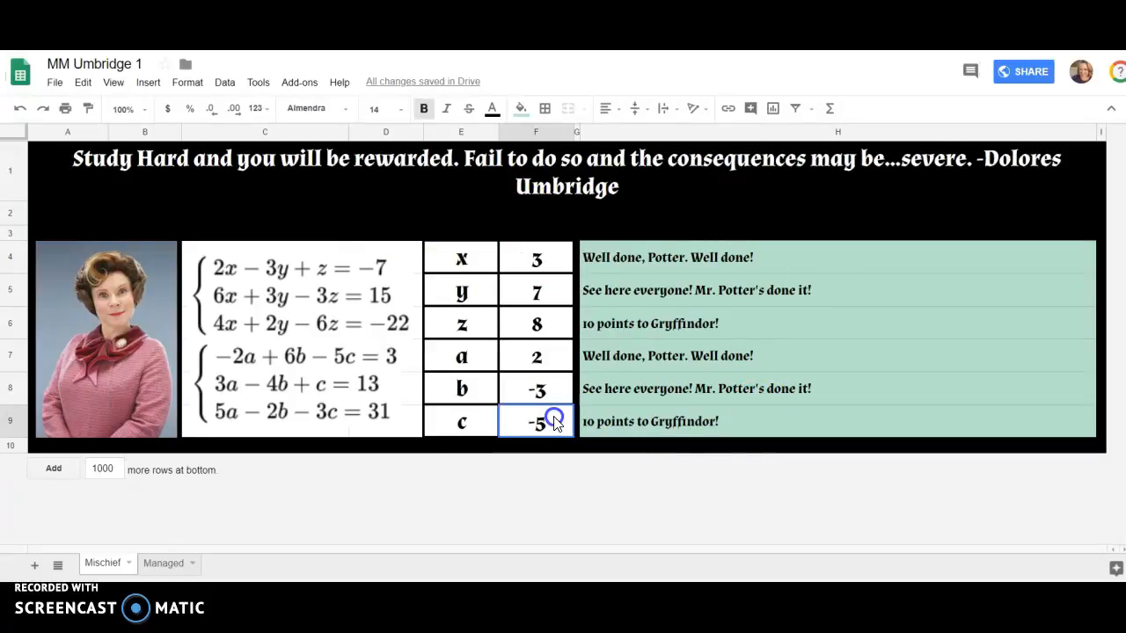
key("Delete")
left_click(540, 392)
key("Delete")
left_click(552, 354)
key("Delete")
left_click(547, 334)
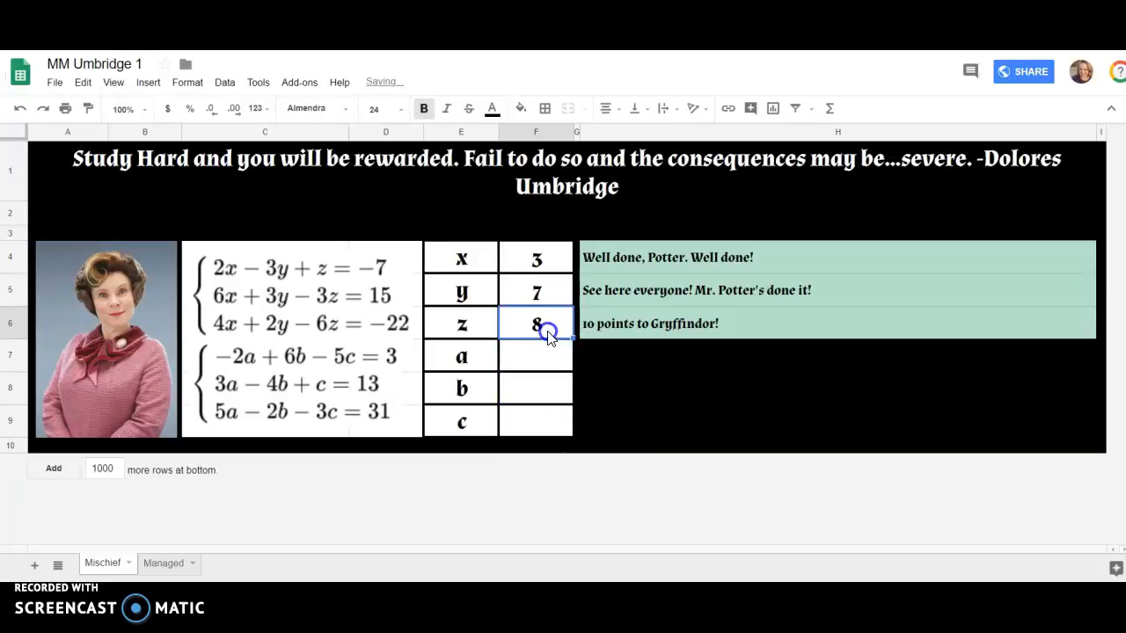
key("Delete")
left_click(543, 299)
key("Delete")
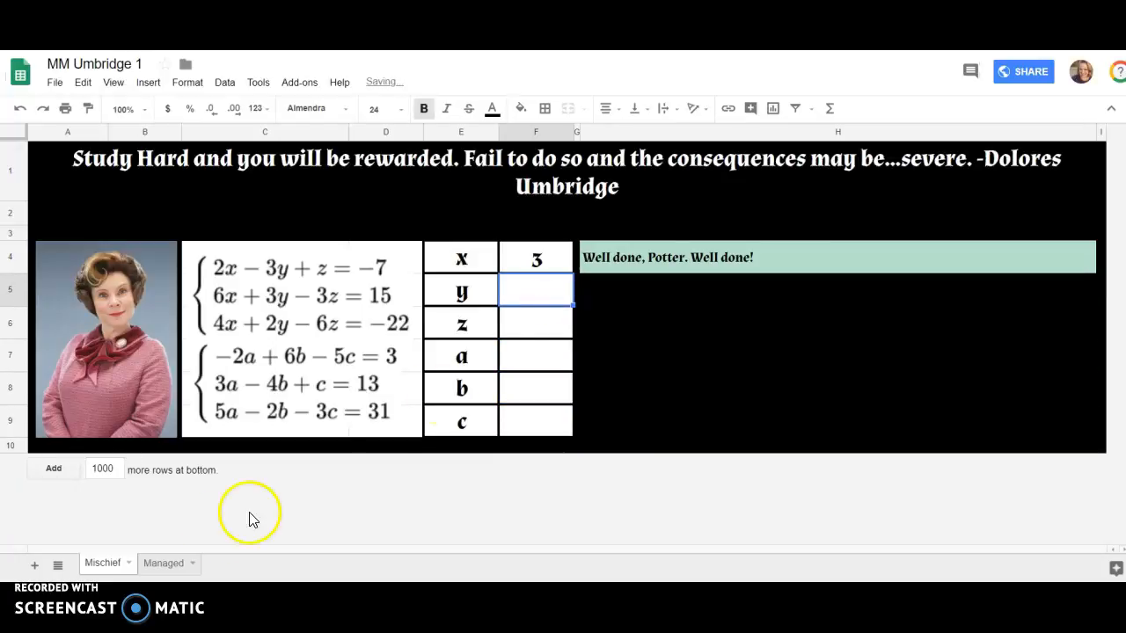
- Compare the pixel art on the Managed sheet before and after clearing the answer for x on the Mischief sheet
left_click(209, 536)
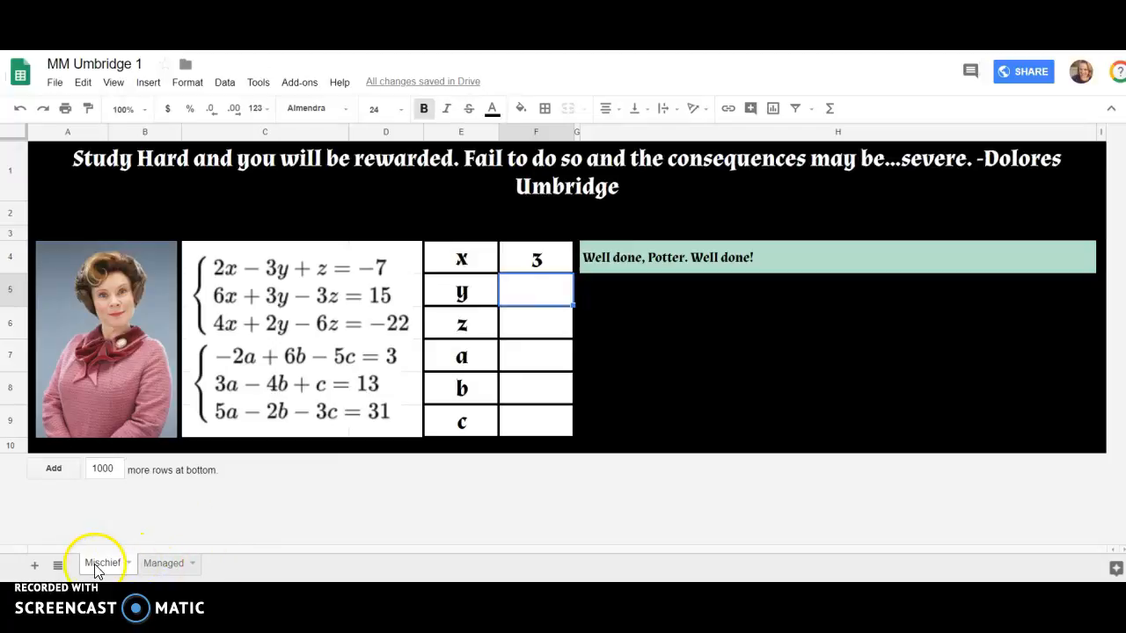
left_click(170, 566)
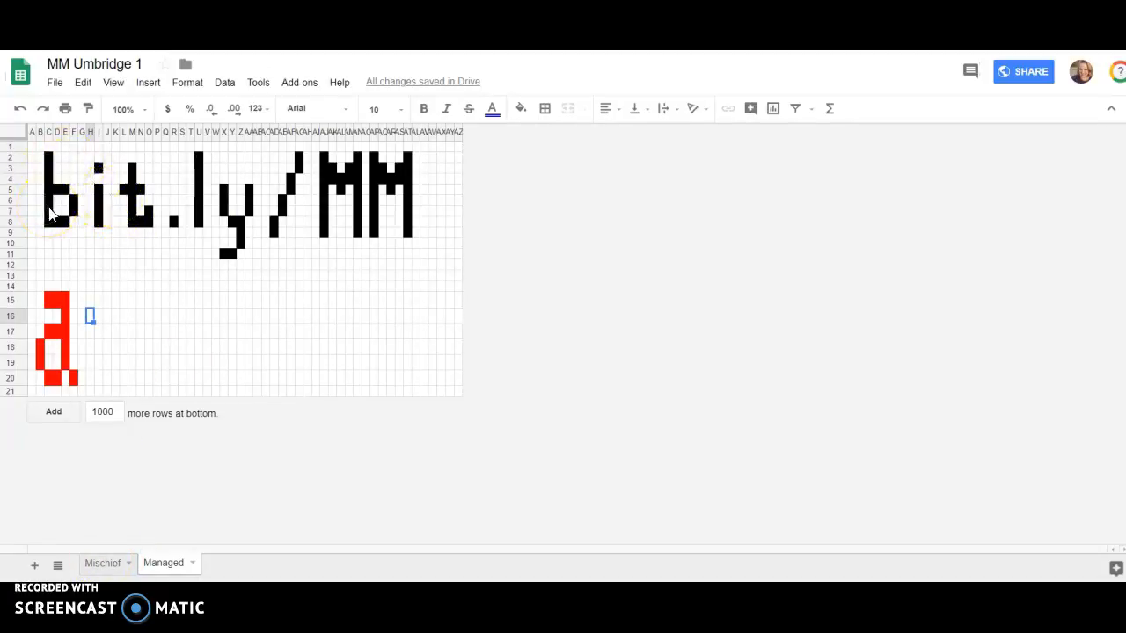
left_click(102, 562)
left_click(537, 257)
key("Delete")
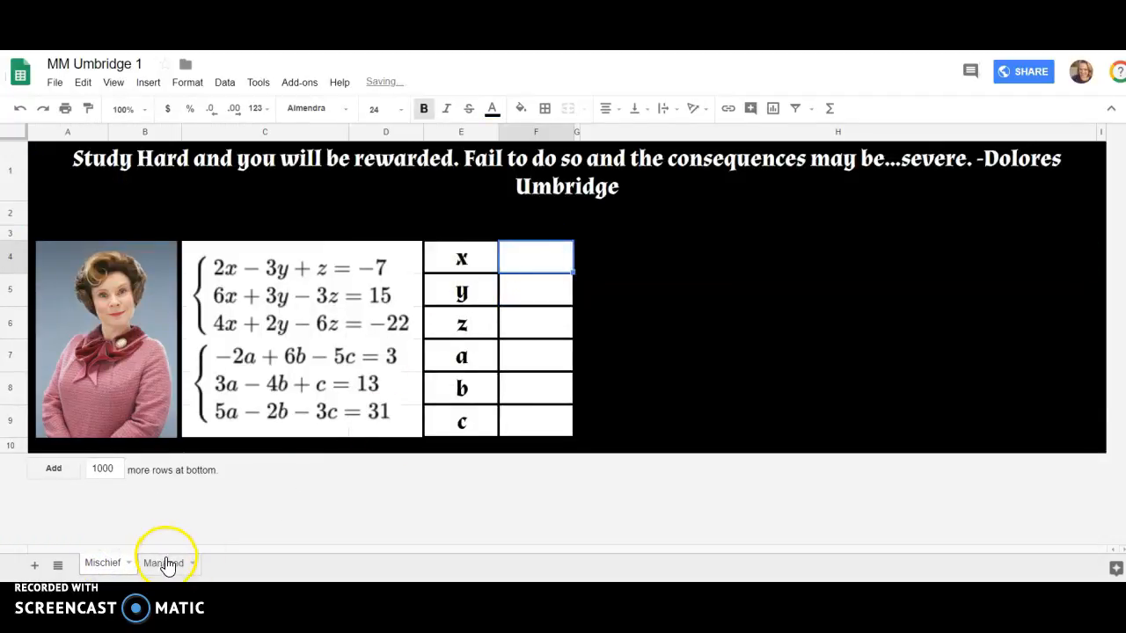
left_click(165, 563)
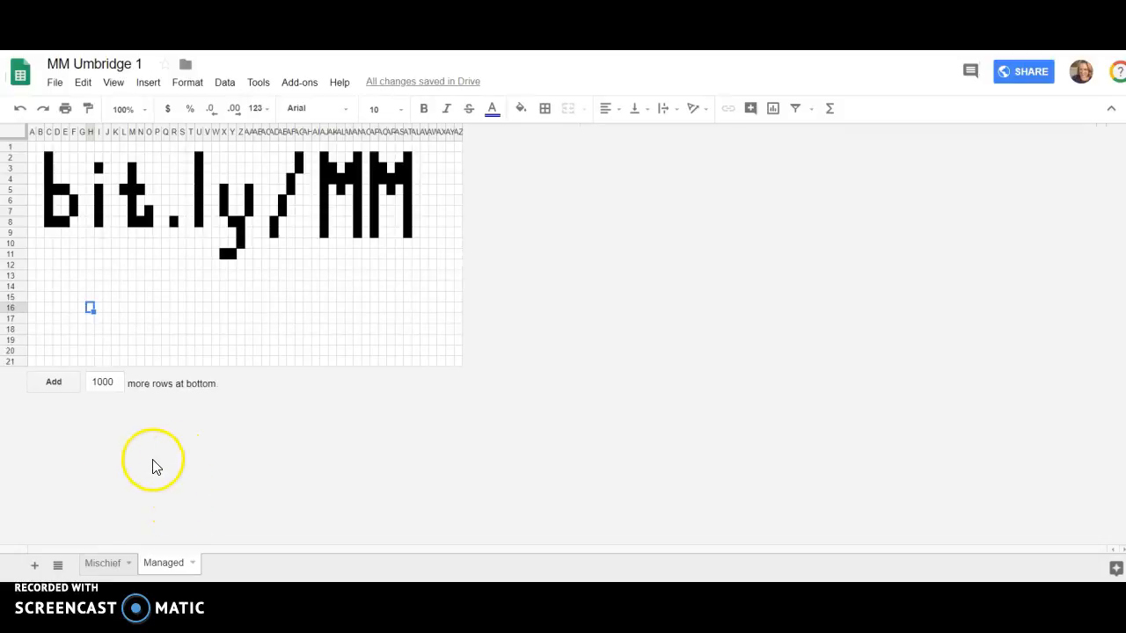
- Enter 3 for x on the Mischief sheet and check the pixel art on the Managed sheet
left_click(104, 563)
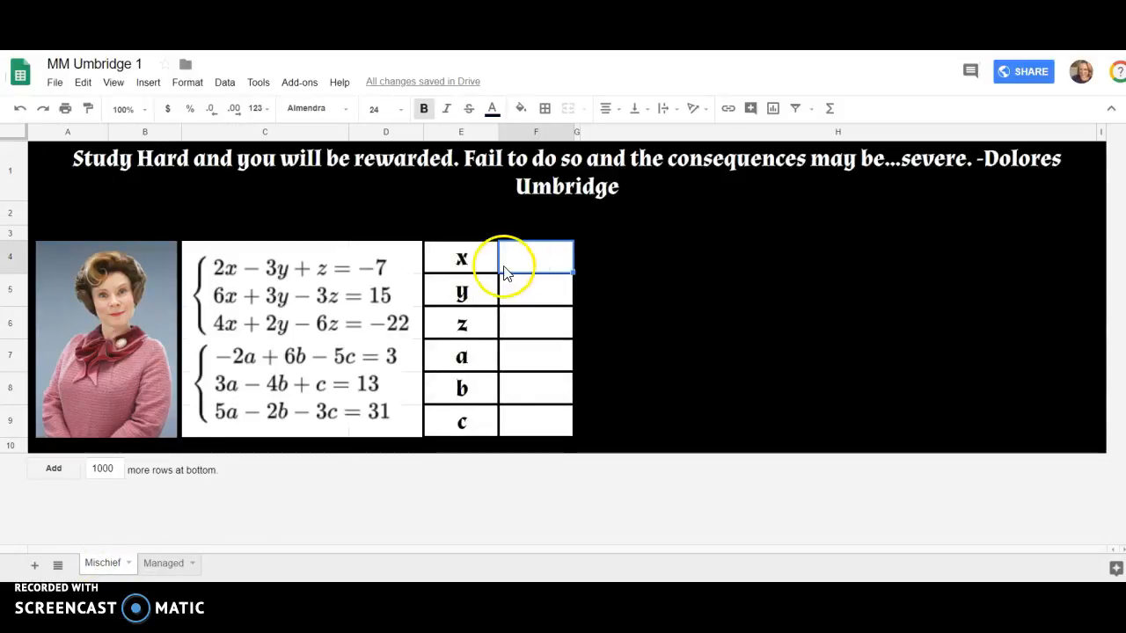
type("3")
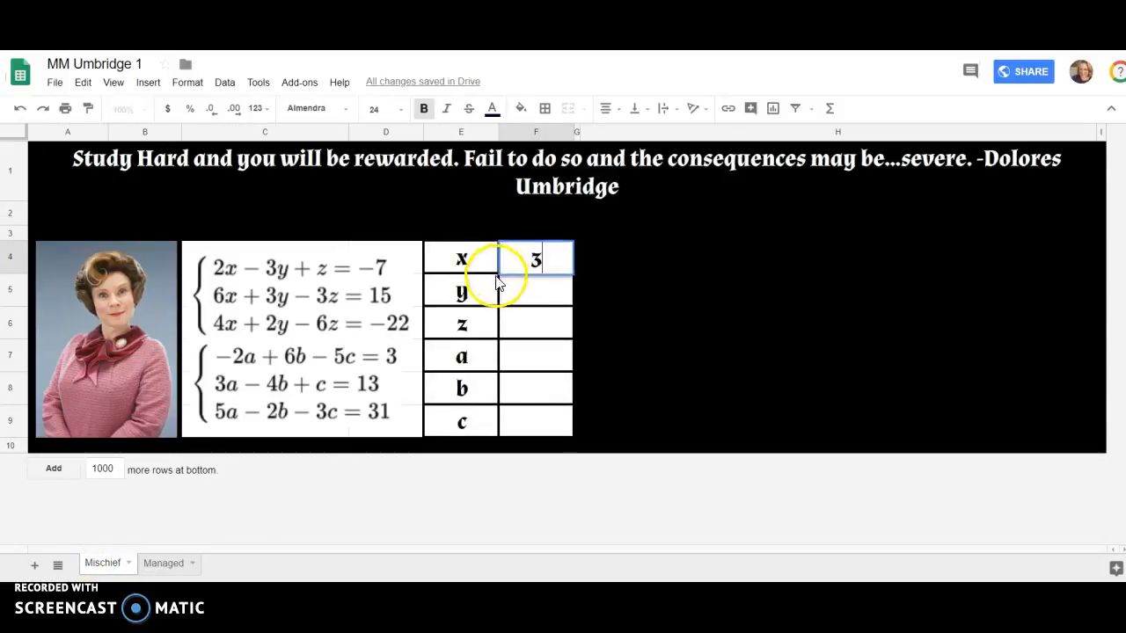
left_click(167, 564)
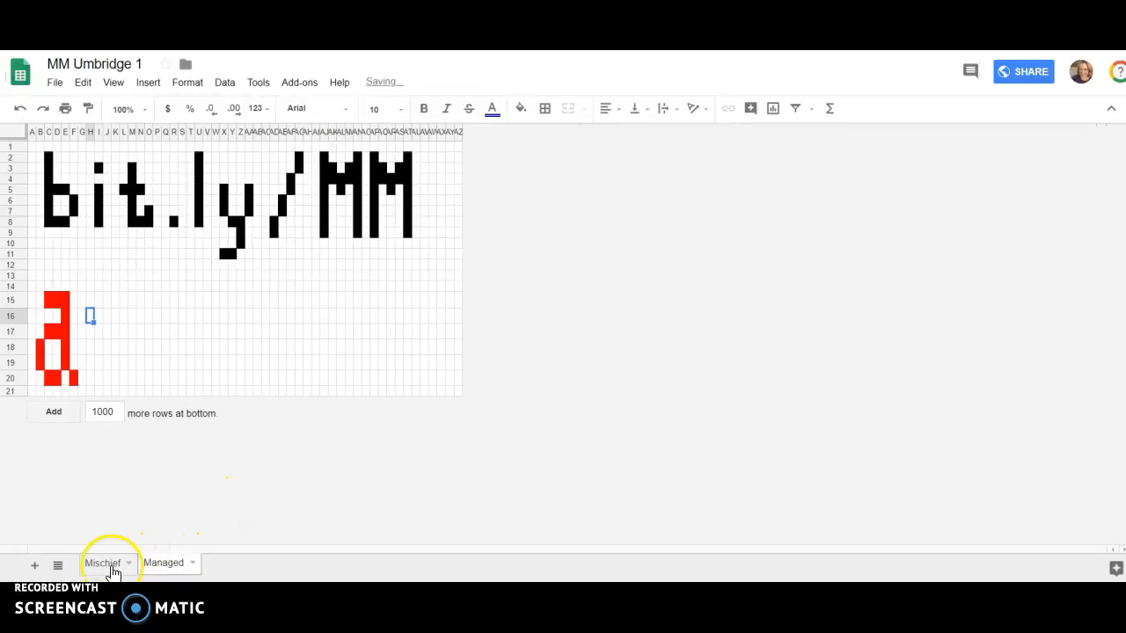
- Enter 7 for y on the Mischief sheet and check the pixel art on the Managed sheet
left_click(110, 564)
left_click(544, 290)
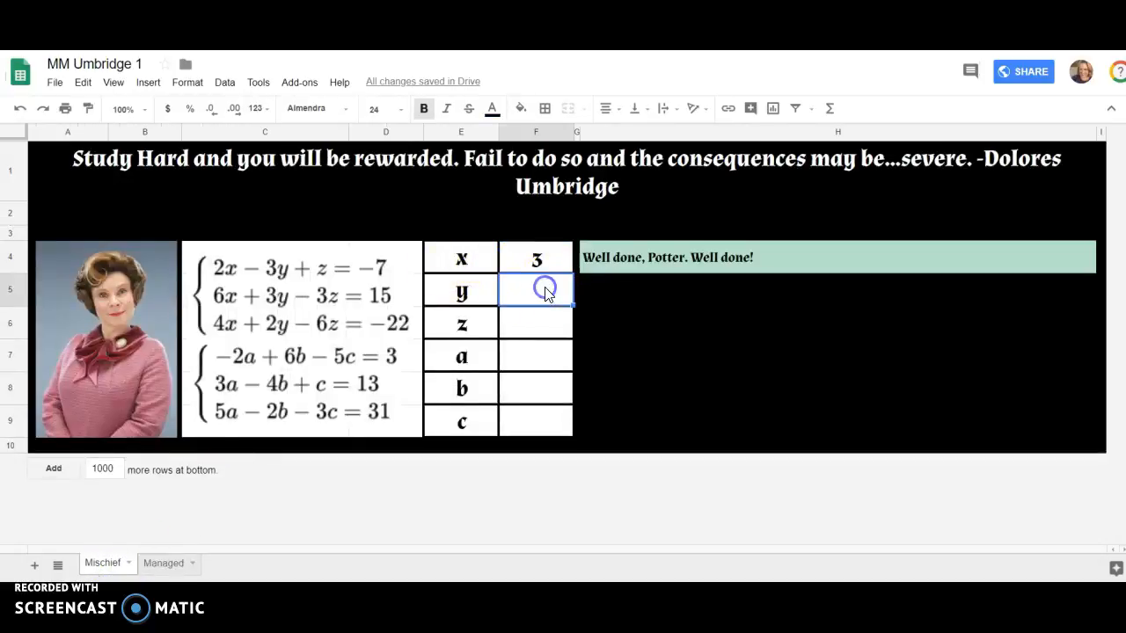
type("7")
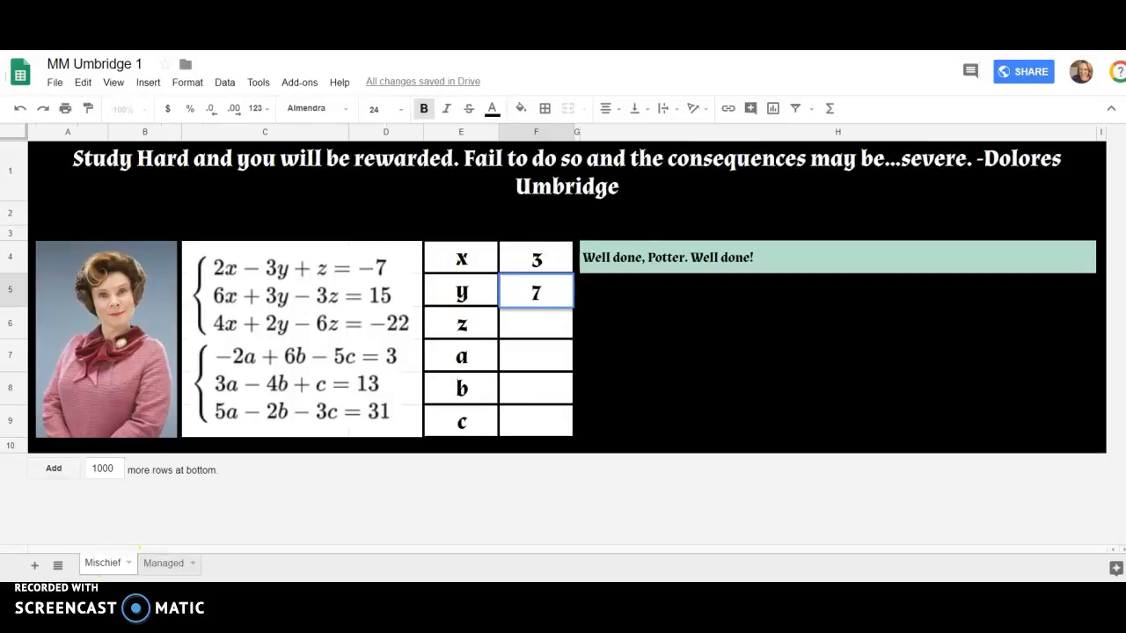
left_click(164, 563)
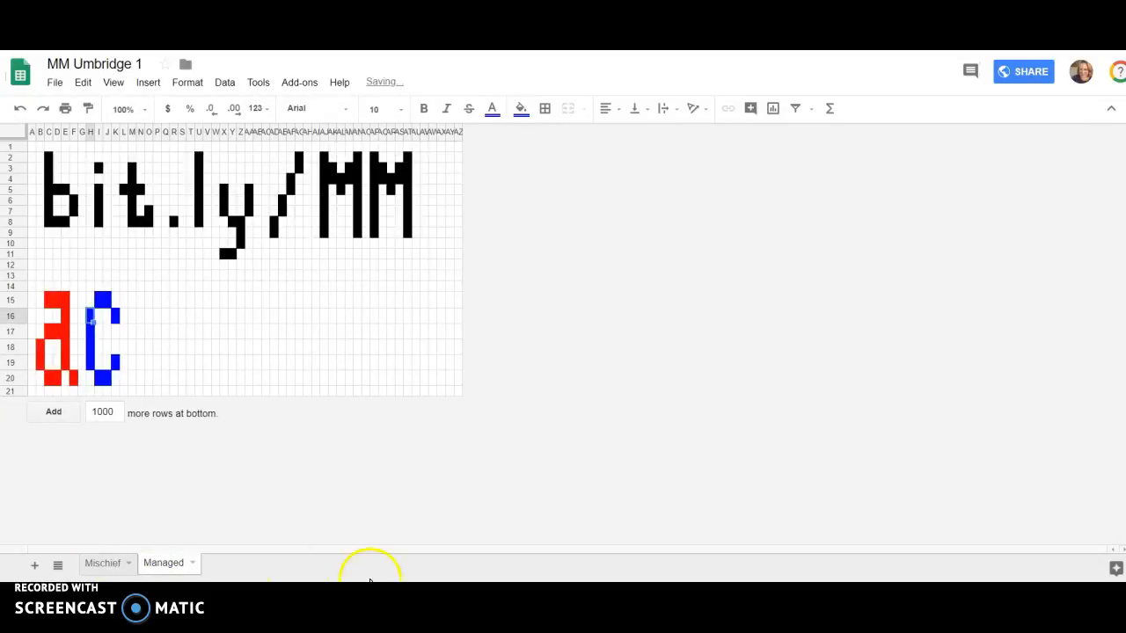
- Enter 8 for z on the Mischief sheet and check the pixel art on the Managed sheet
left_click(104, 562)
left_click(531, 334)
type("8")
left_click(150, 567)
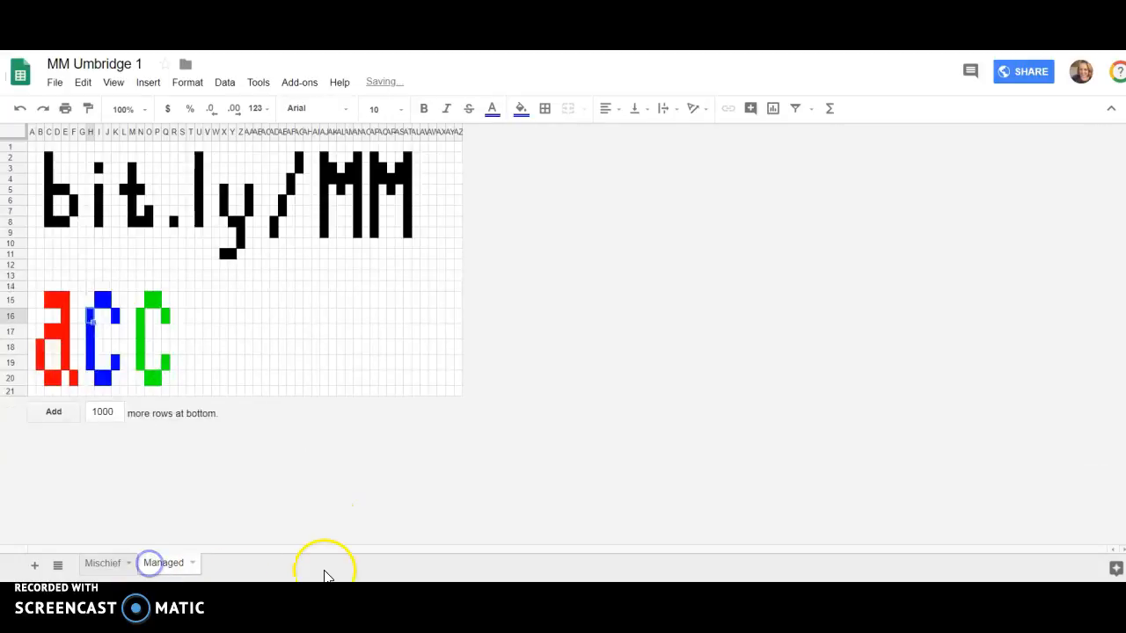
- Enter 2 for a and -3 for b in the answer cells of the Mischief sheet
left_click(103, 563)
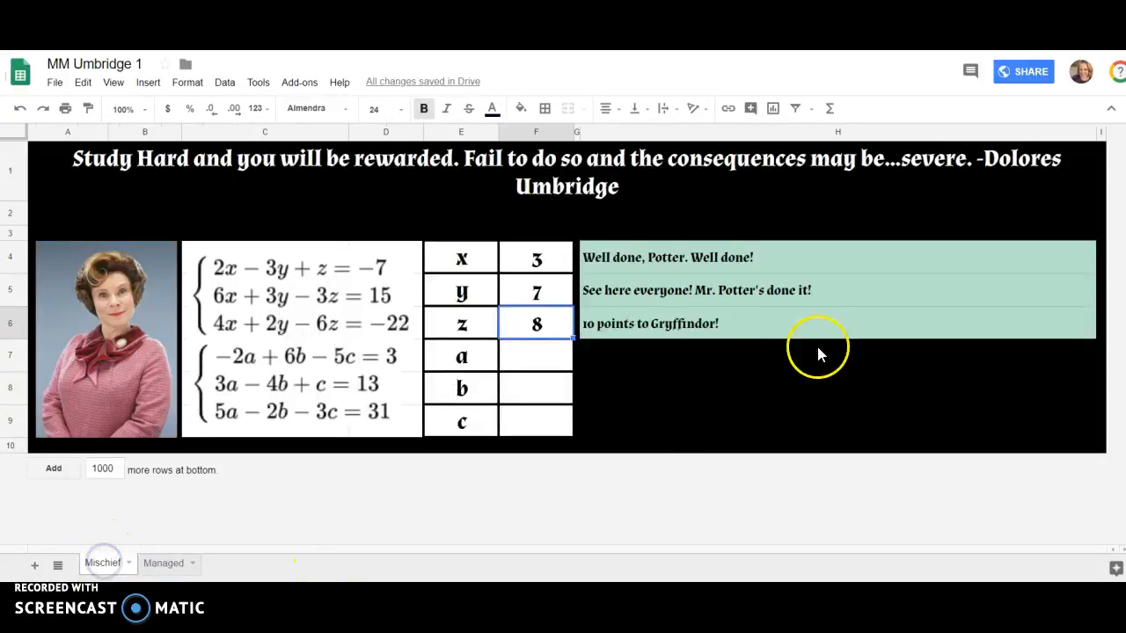
left_click(537, 356)
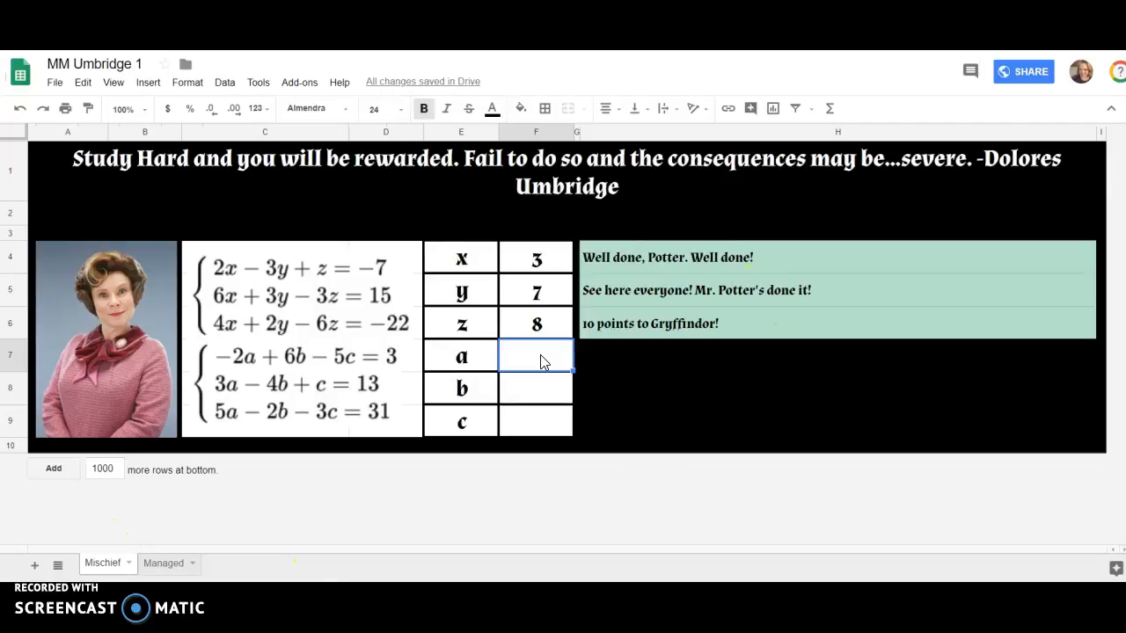
type("2")
left_click(540, 391)
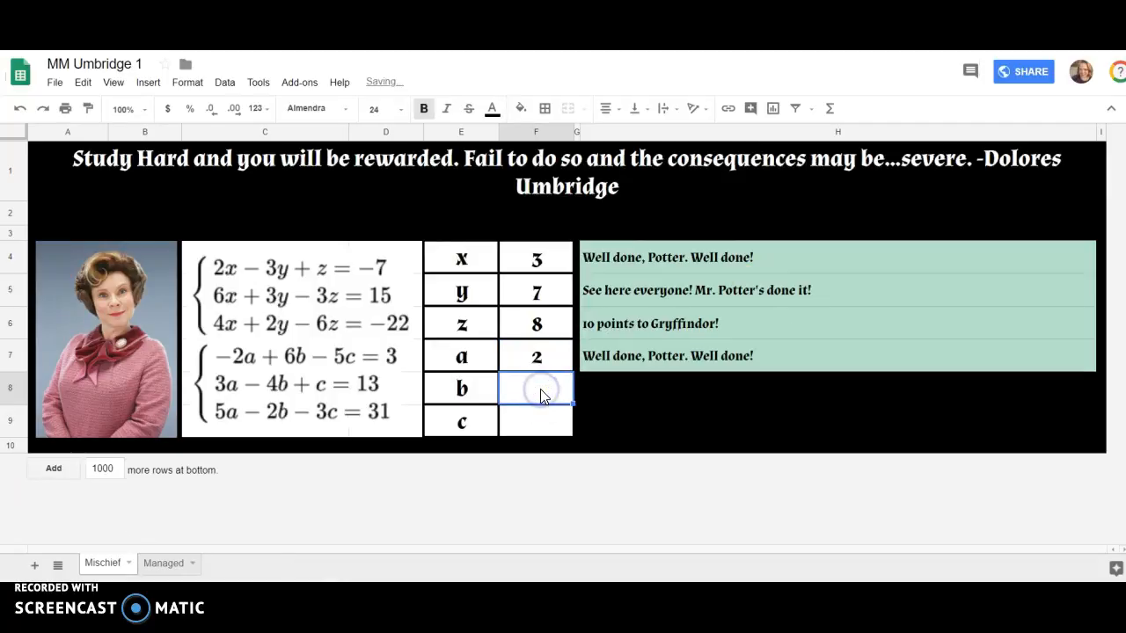
type("-3")
left_click(537, 392)
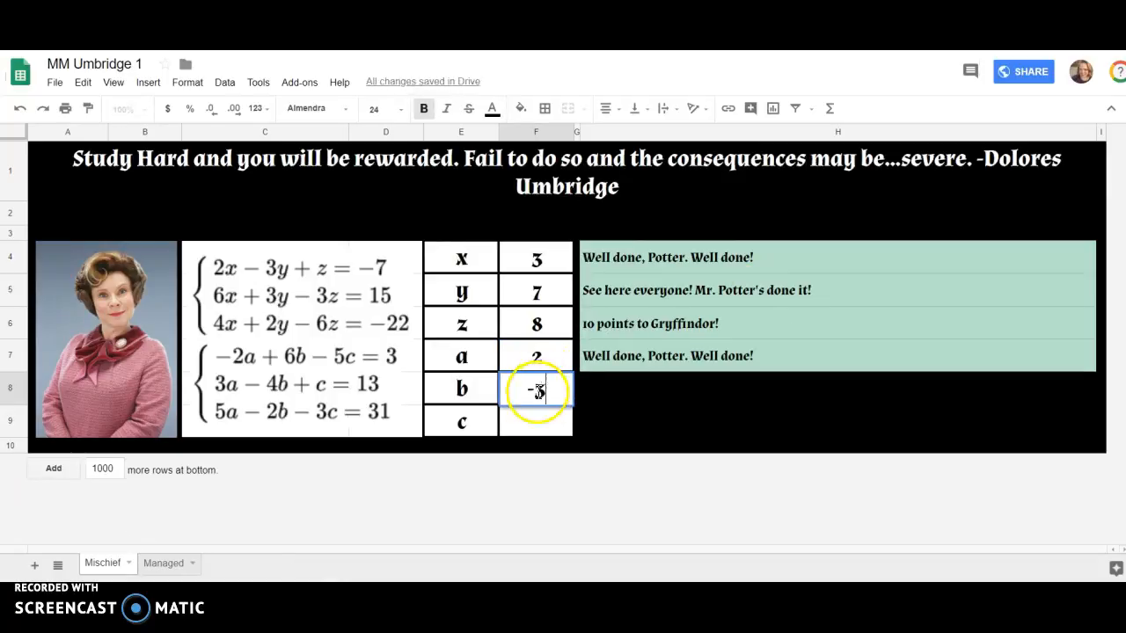
- Enter -5 for c and check the pixel art on the Managed sheet before returning to the Mischief sheet
left_click(535, 421)
type("-5")
left_click(539, 421)
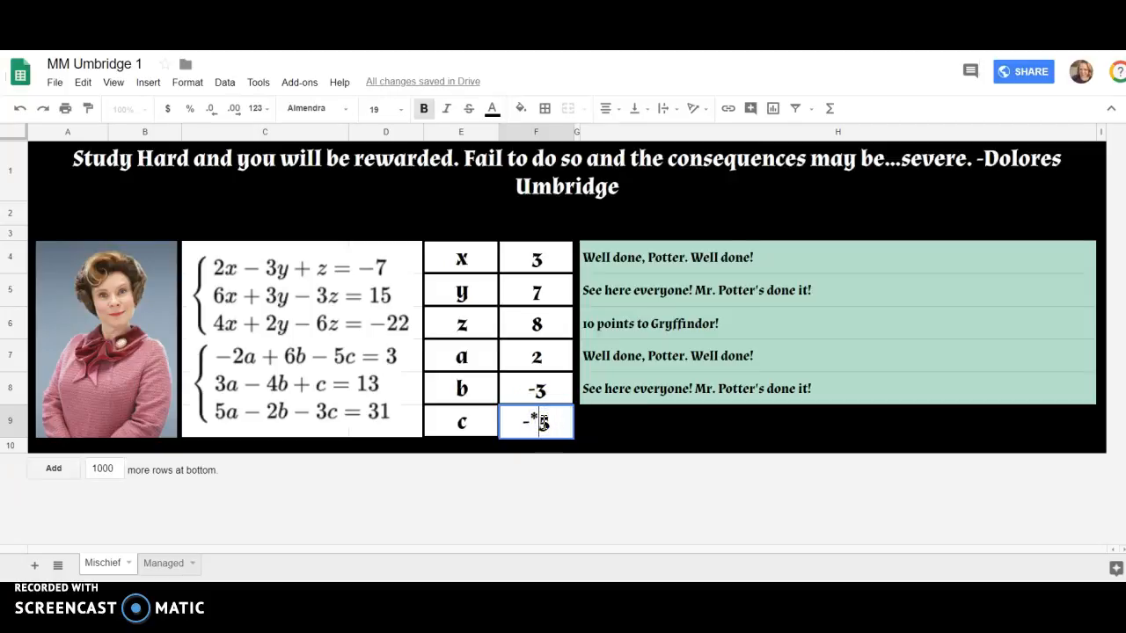
left_click(163, 562)
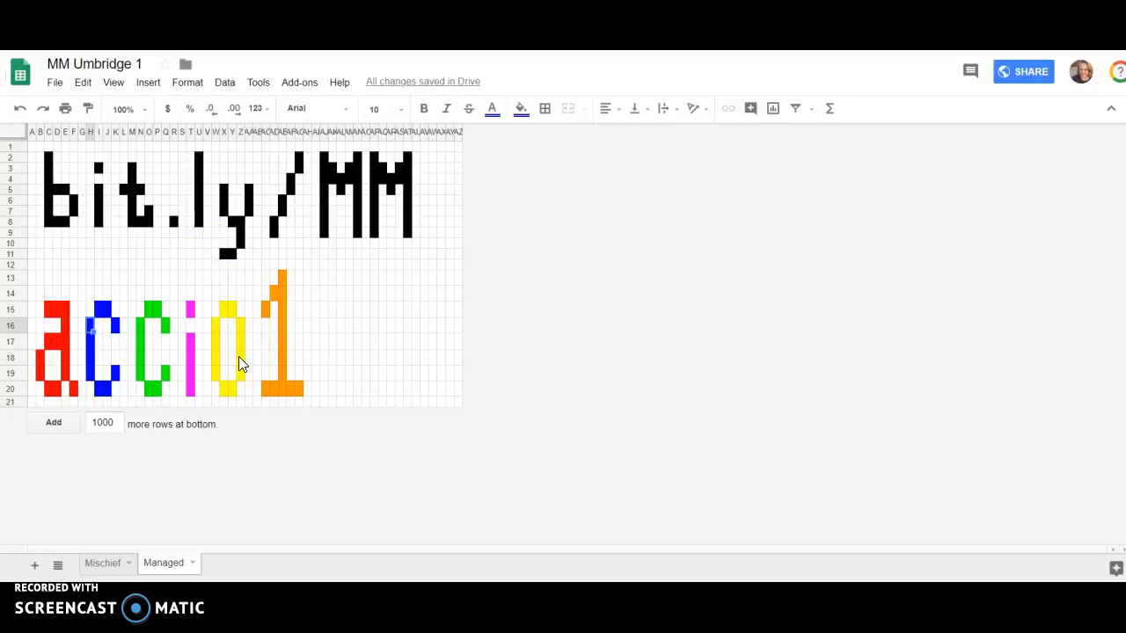
left_click(103, 562)
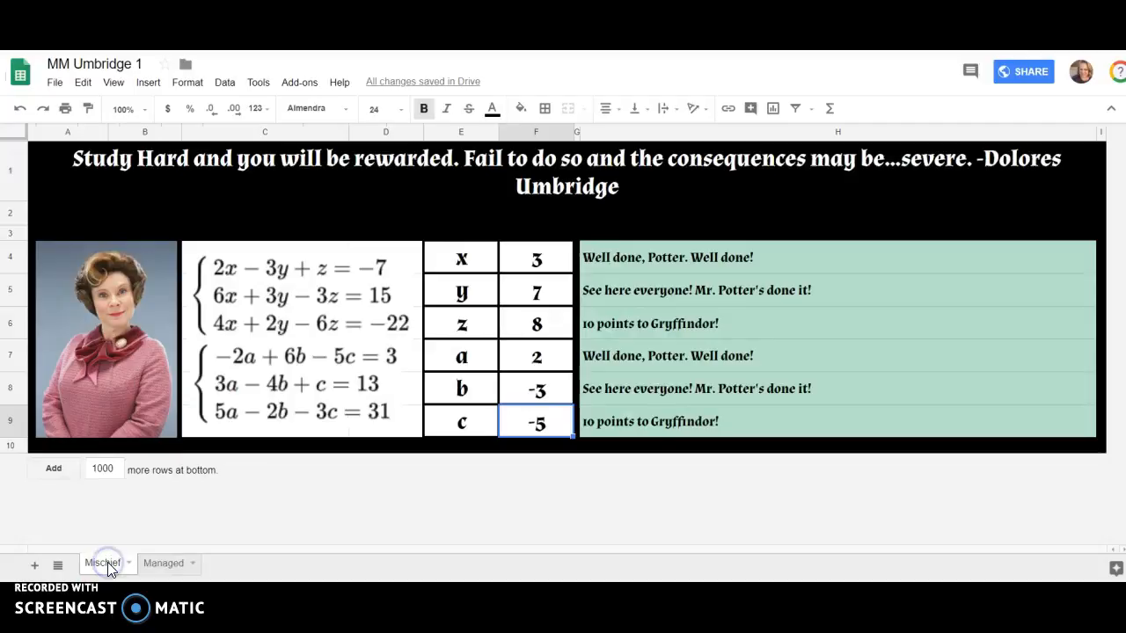
- Clear all six answers for x, y, z, a, b and c from cells F4 to F9 of the Mischief sheet
left_click(525, 264)
key("Delete")
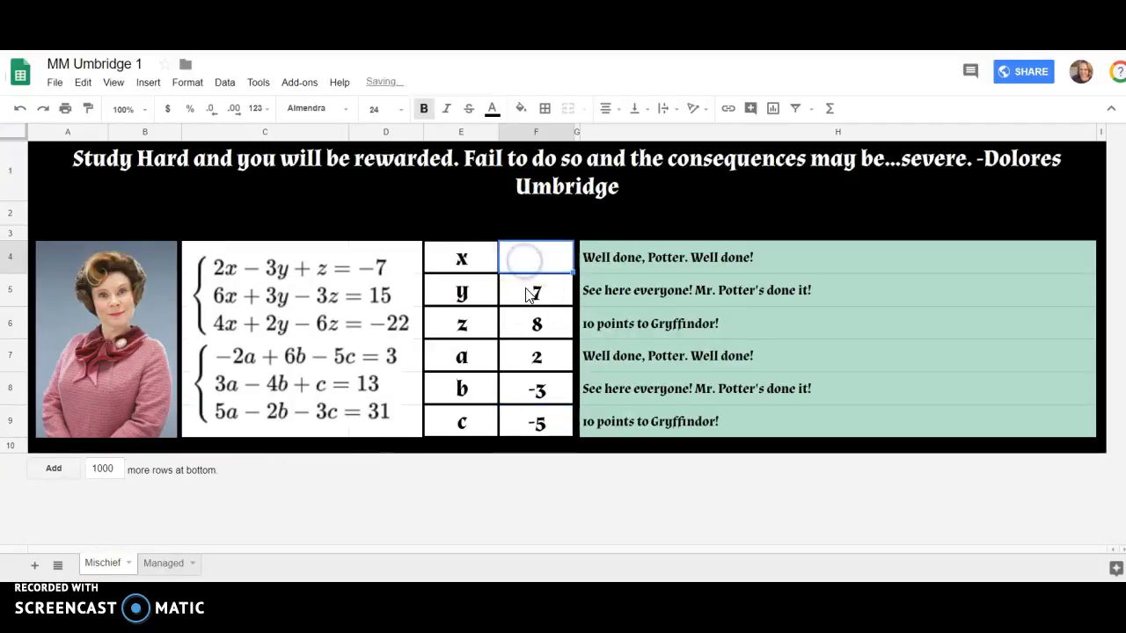
left_click(530, 294)
key("Delete")
left_click(531, 322)
key("Delete")
left_click(539, 355)
key("Delete")
left_click(530, 390)
key("Delete")
left_click(530, 423)
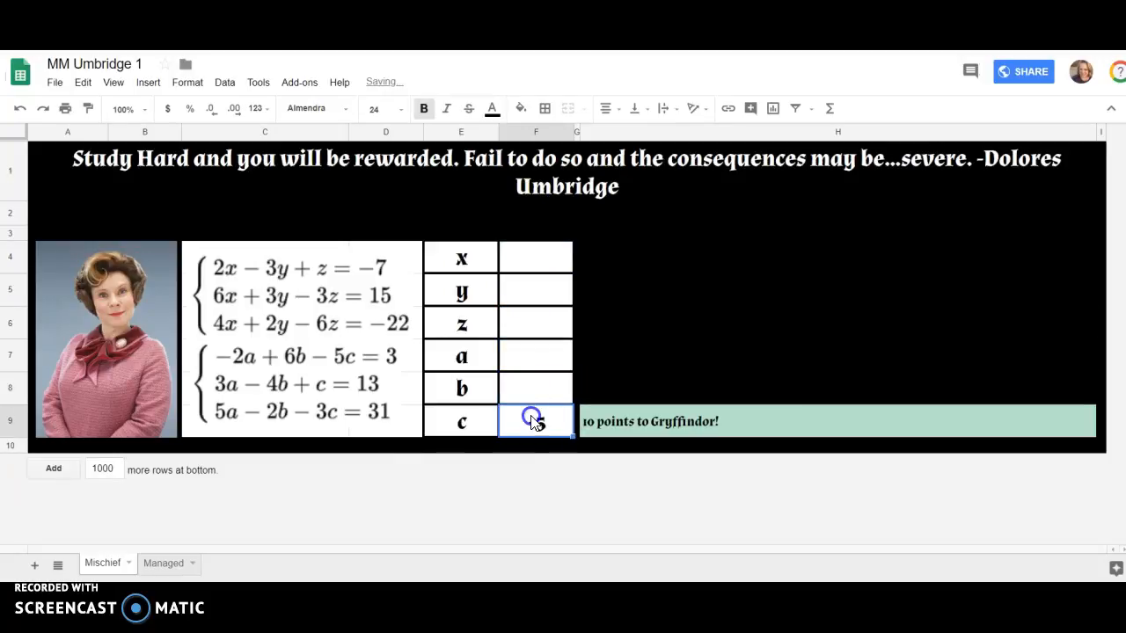
key("Delete")
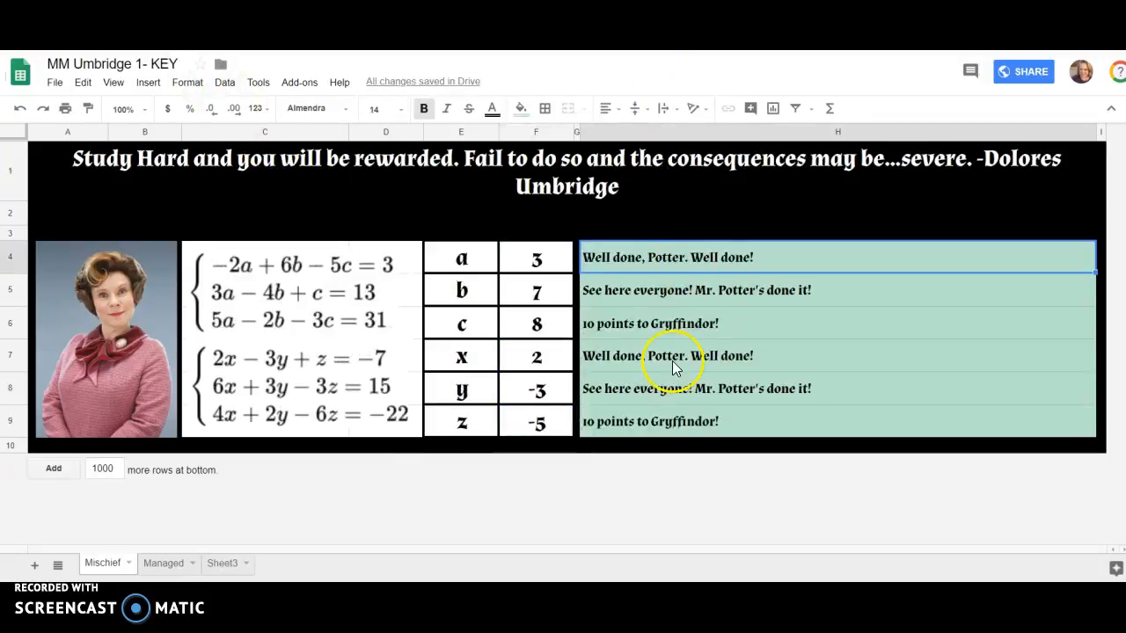
- Inspect the feedback formula in cell B1 of Sheet3 in the key spreadsheet, highlighting its Mischief!F4 answer condition
left_click(227, 564)
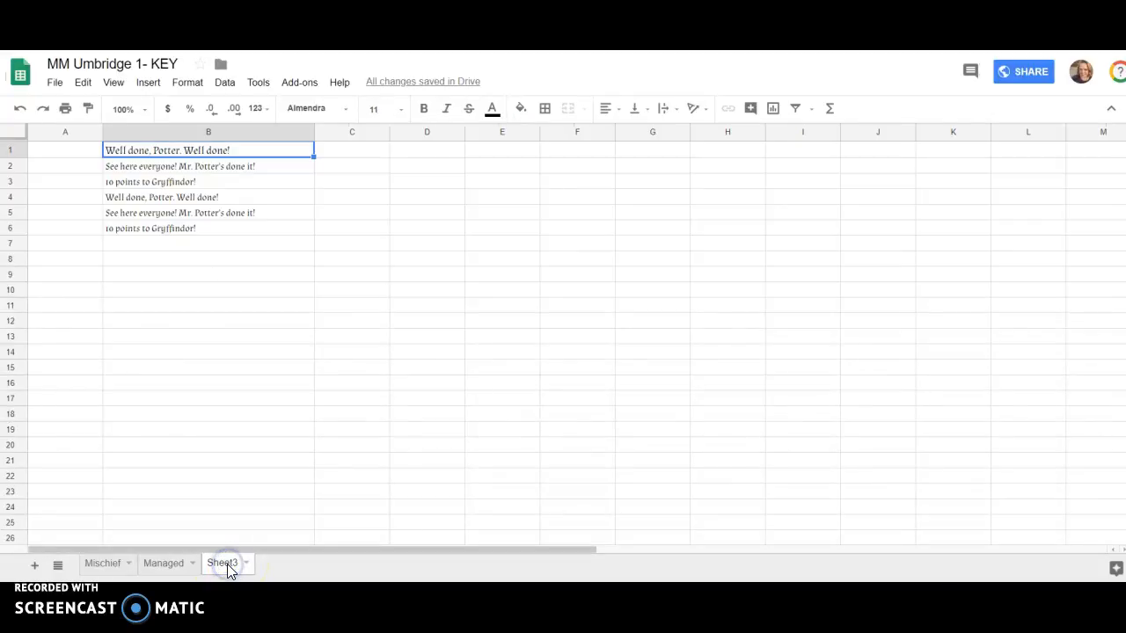
left_click(201, 151)
double_click(201, 152)
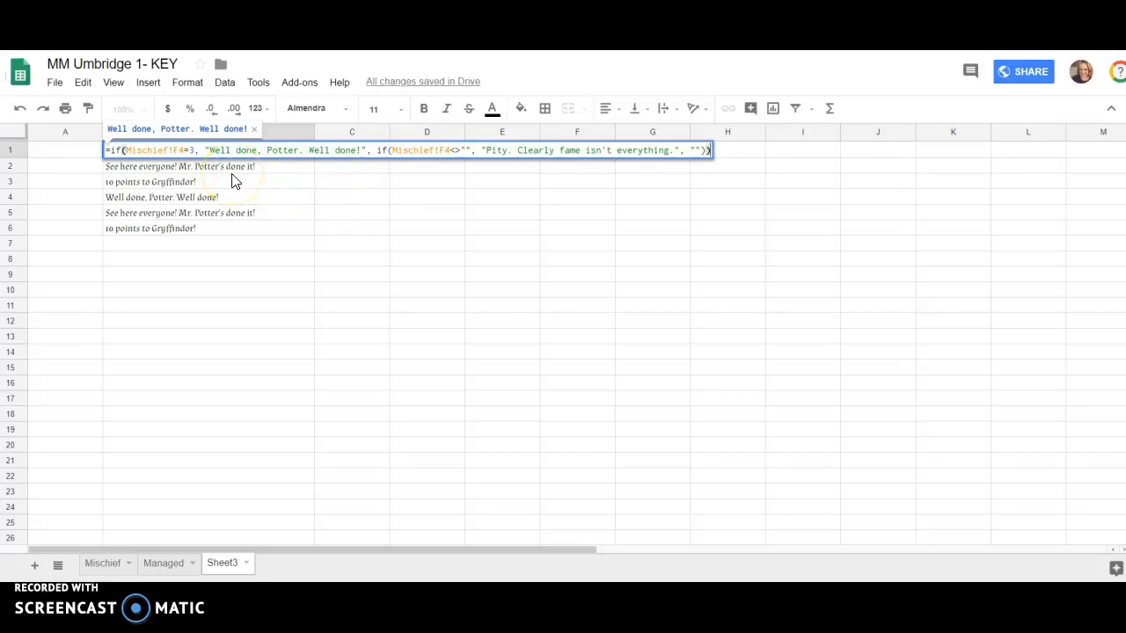
left_click(128, 150)
left_click_drag(127, 150, 195, 151)
- Display the formula in cell C15 of the red letter a on the Managed sheet
left_click(158, 567)
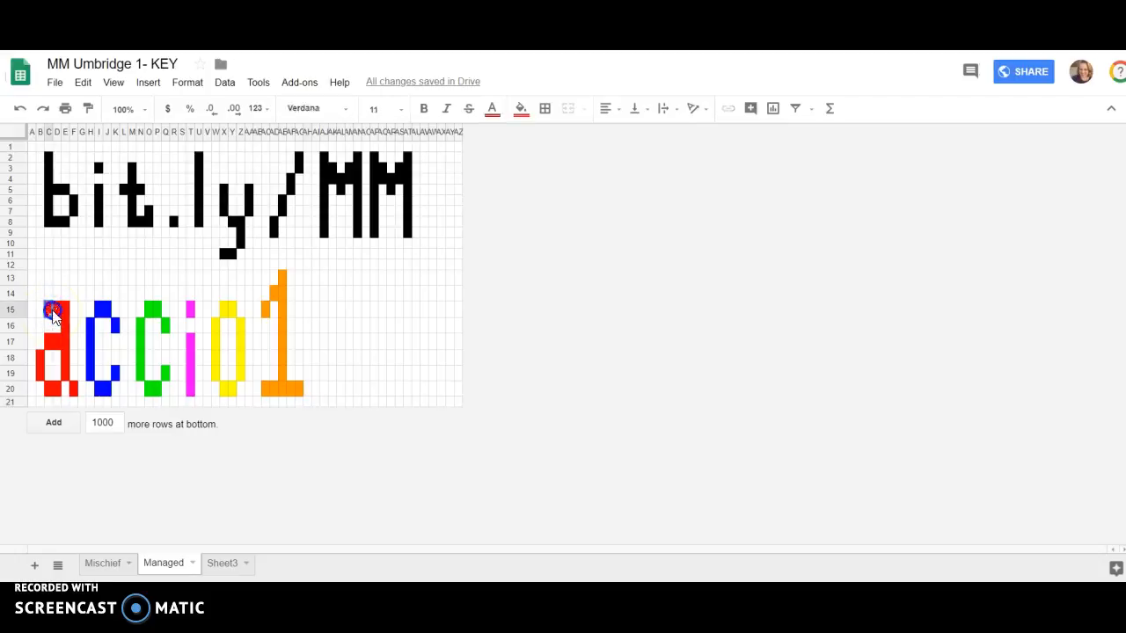
left_click(57, 313)
key("Delete")
double_click(49, 315)
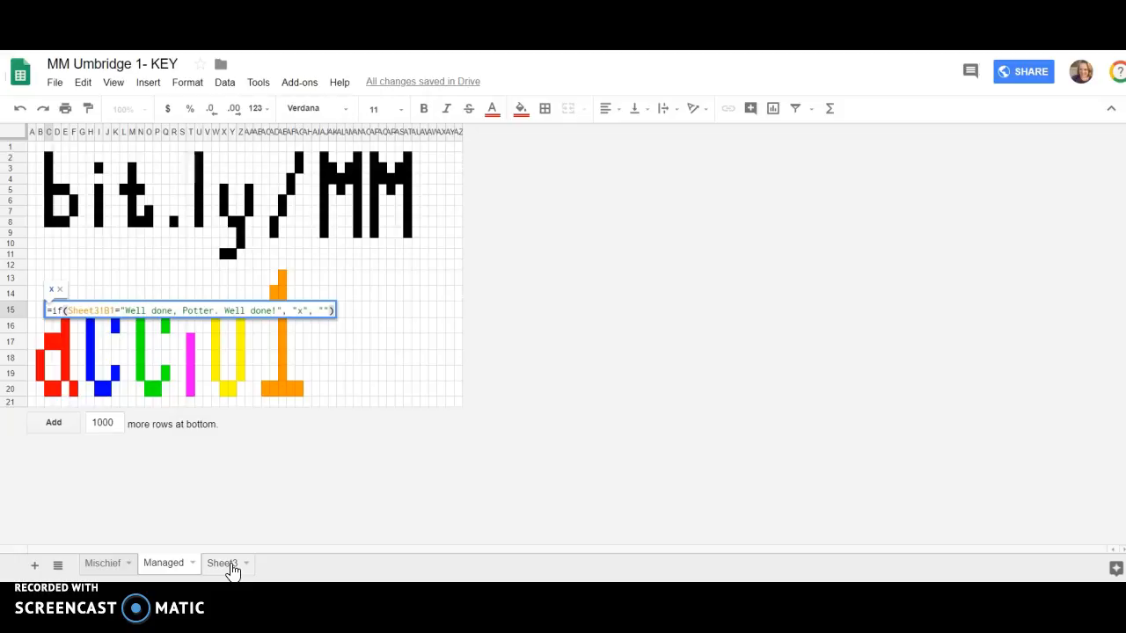
- Inspect the formulas in further cells of the red letter a, including E16, C17, B18 and B19, and leave them unchanged
double_click(64, 323)
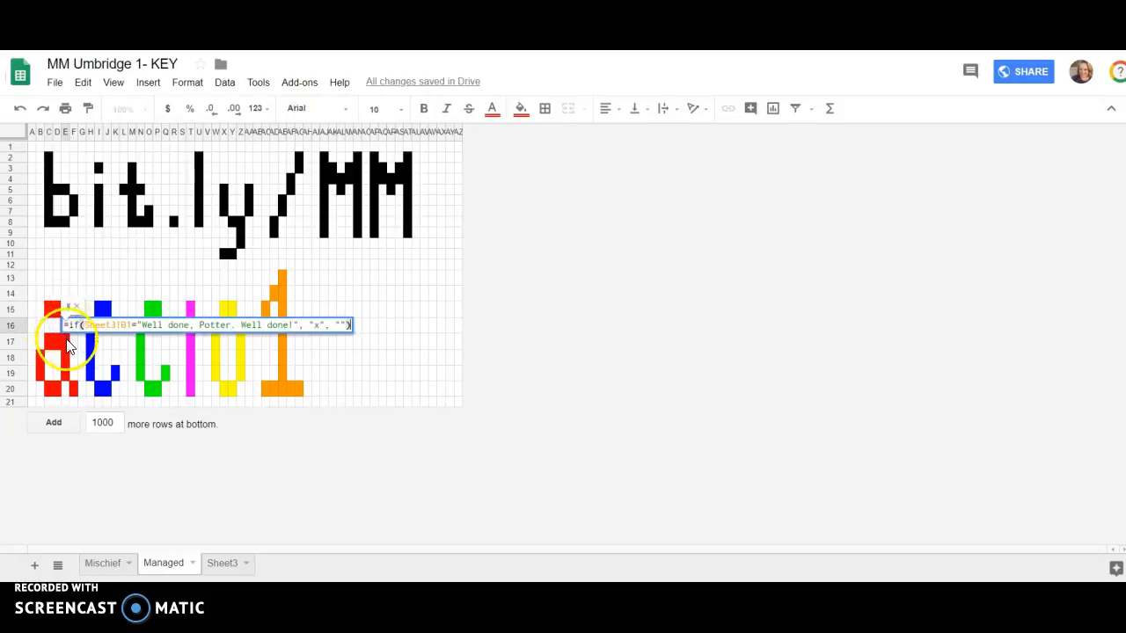
double_click(59, 342)
double_click(58, 340)
double_click(49, 341)
left_click(41, 356)
double_click(41, 358)
double_click(38, 372)
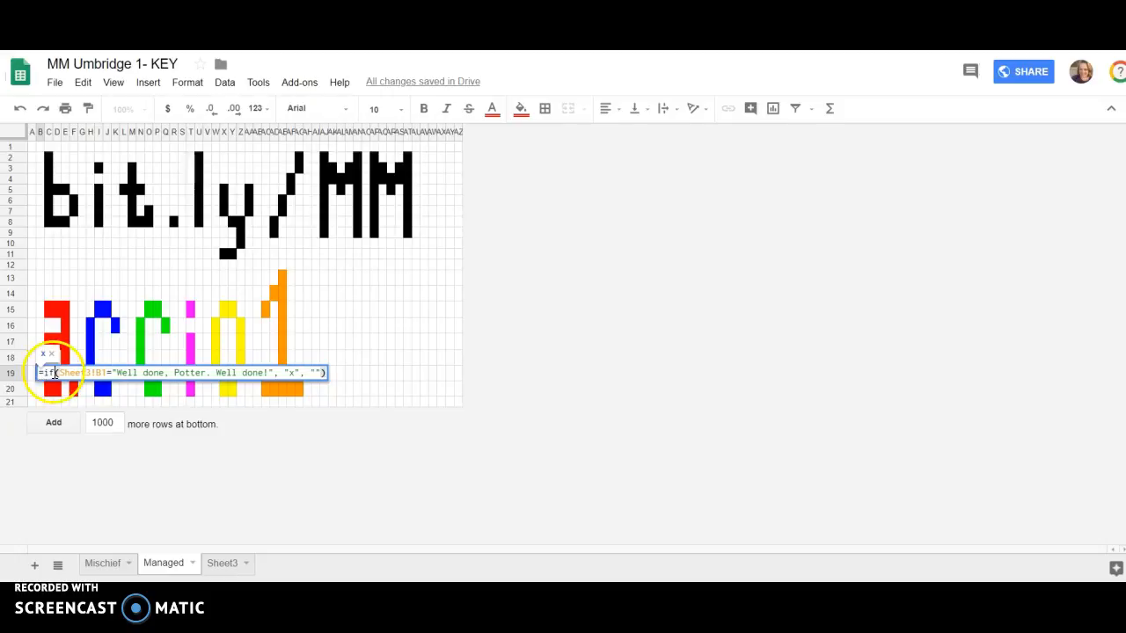
left_click(101, 373)
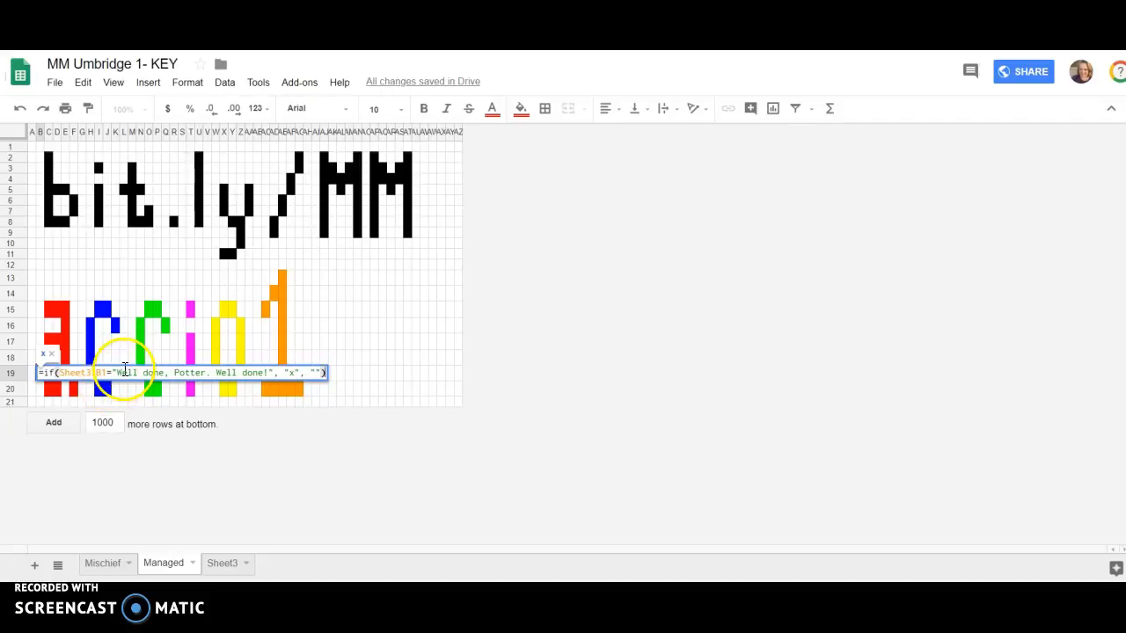
left_click(316, 403)
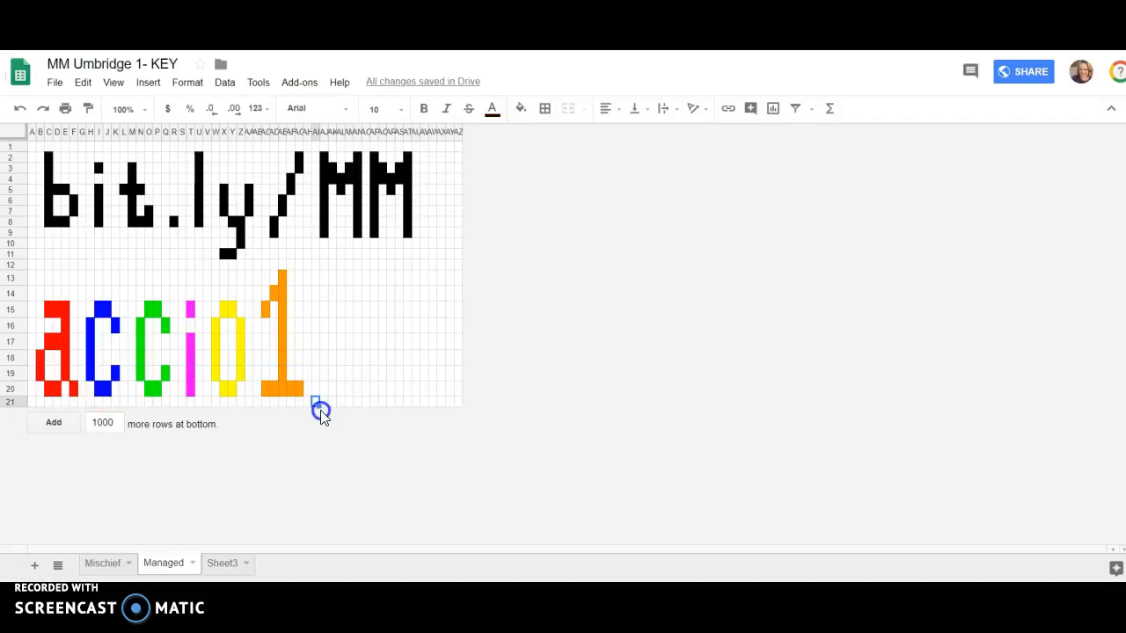
- Review the conditional formatting rule for the red letter a with its top cells C15:E15 selected
left_click(40, 358)
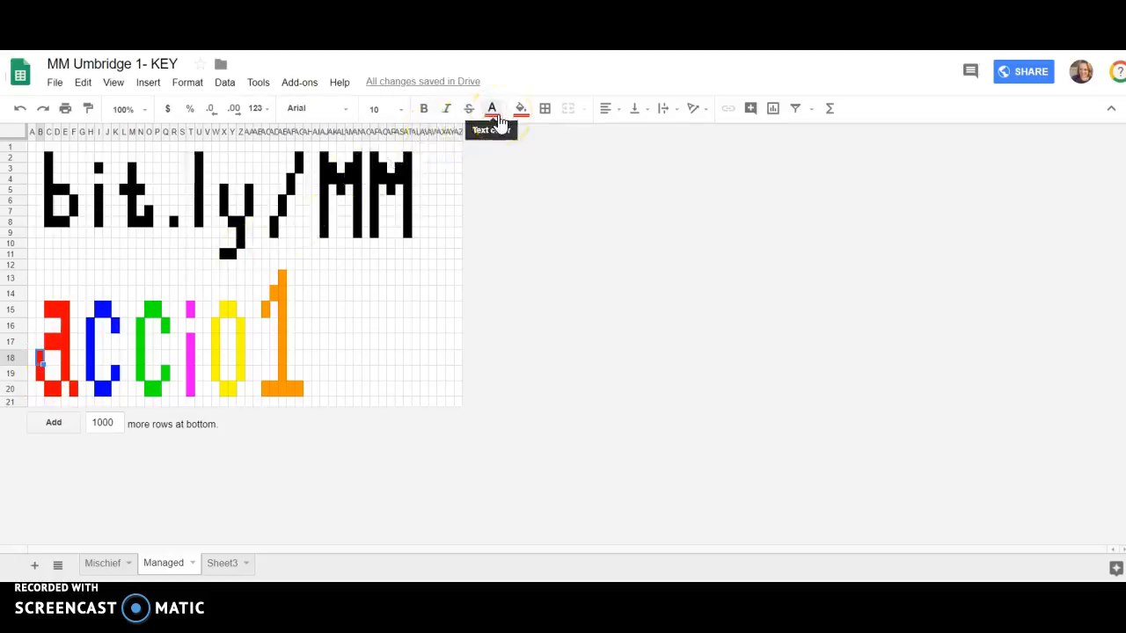
left_click(41, 372)
left_click(38, 358)
left_click_drag(40, 308, 71, 310)
left_click(54, 308)
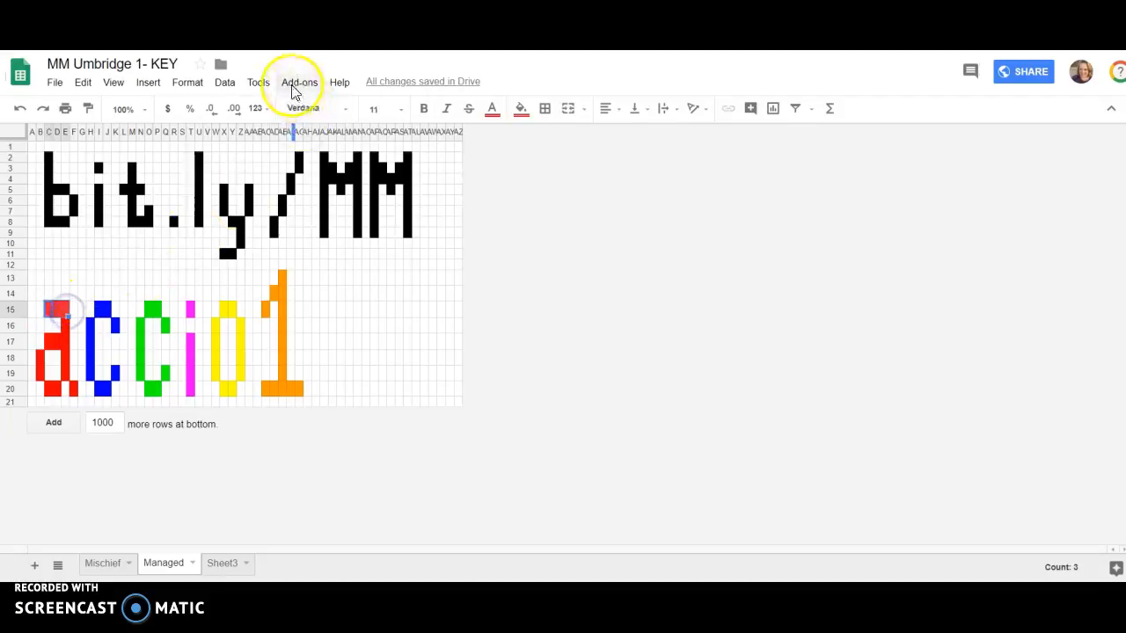
left_click(225, 83)
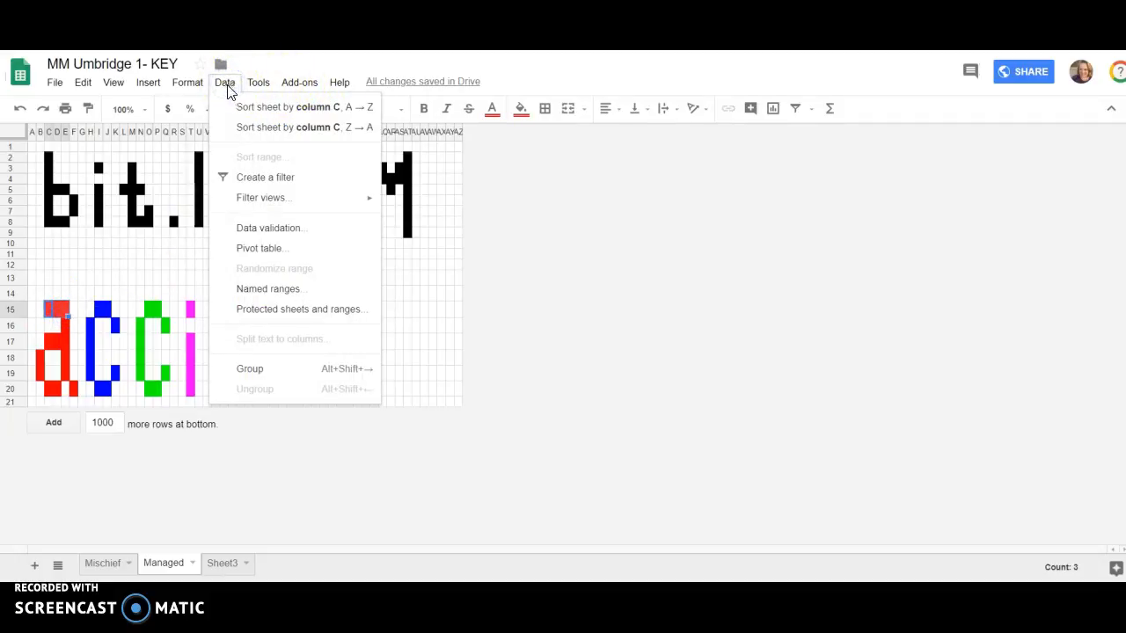
left_click(226, 88)
left_click(188, 85)
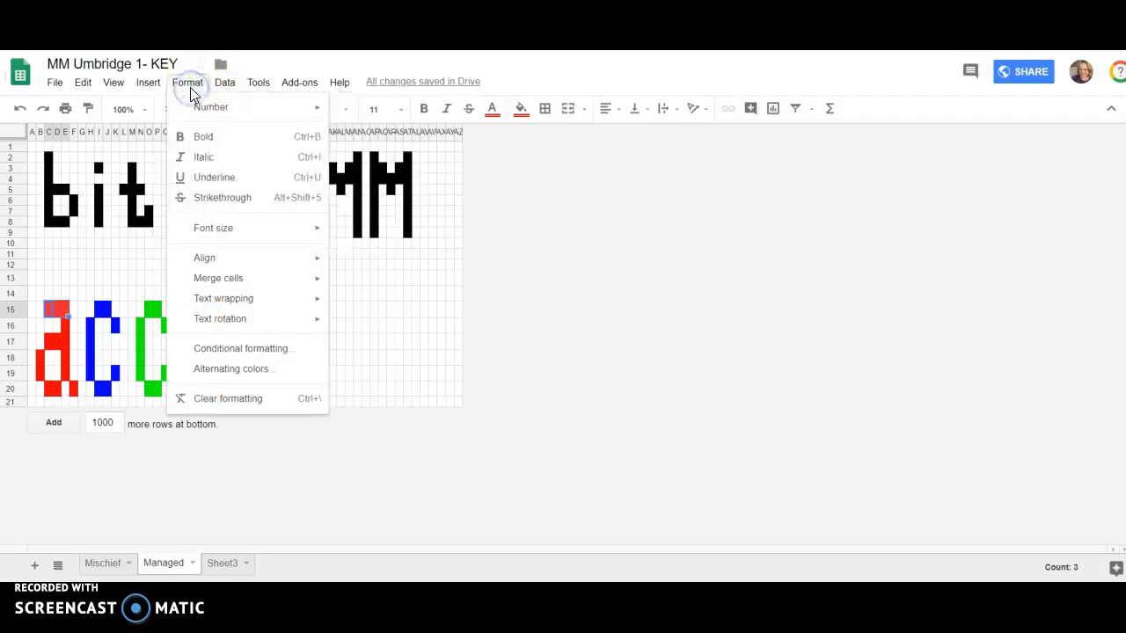
left_click(211, 350)
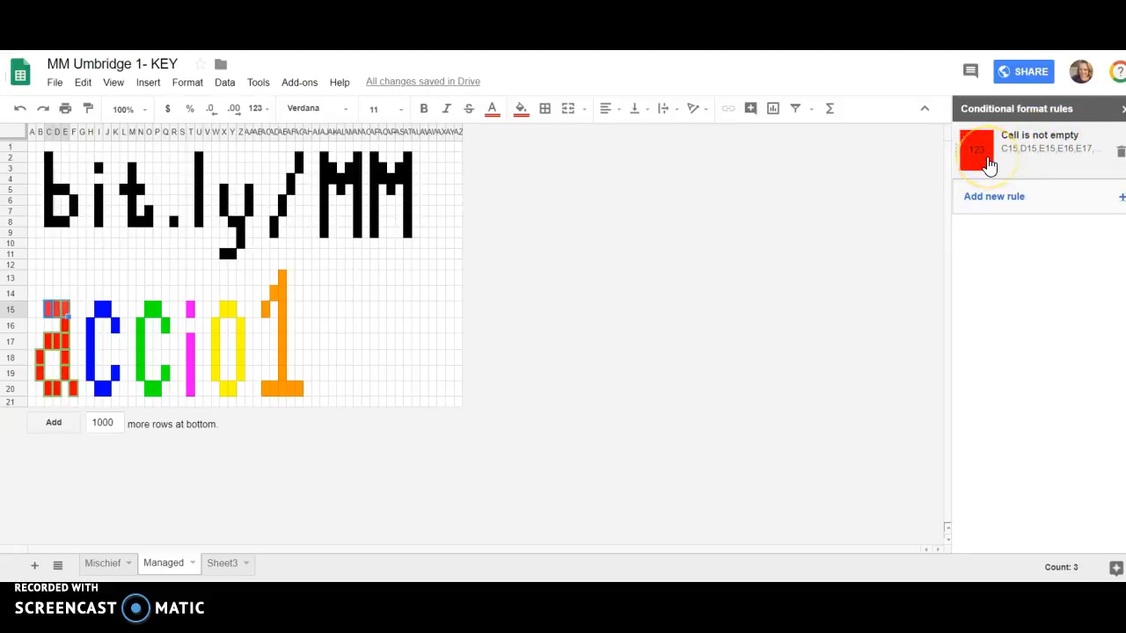
left_click(1052, 161)
left_click(536, 337)
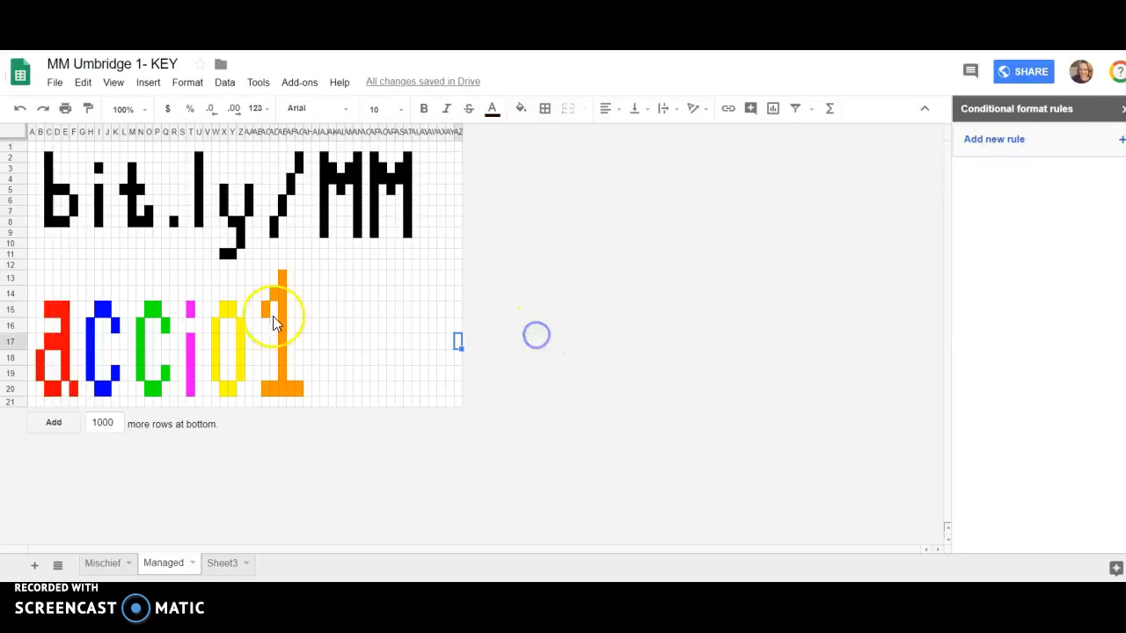
- Inspect the formulas in cells K16 and J15 of the blue letter c and return to the Mischief sheet
left_click(117, 325)
double_click(117, 325)
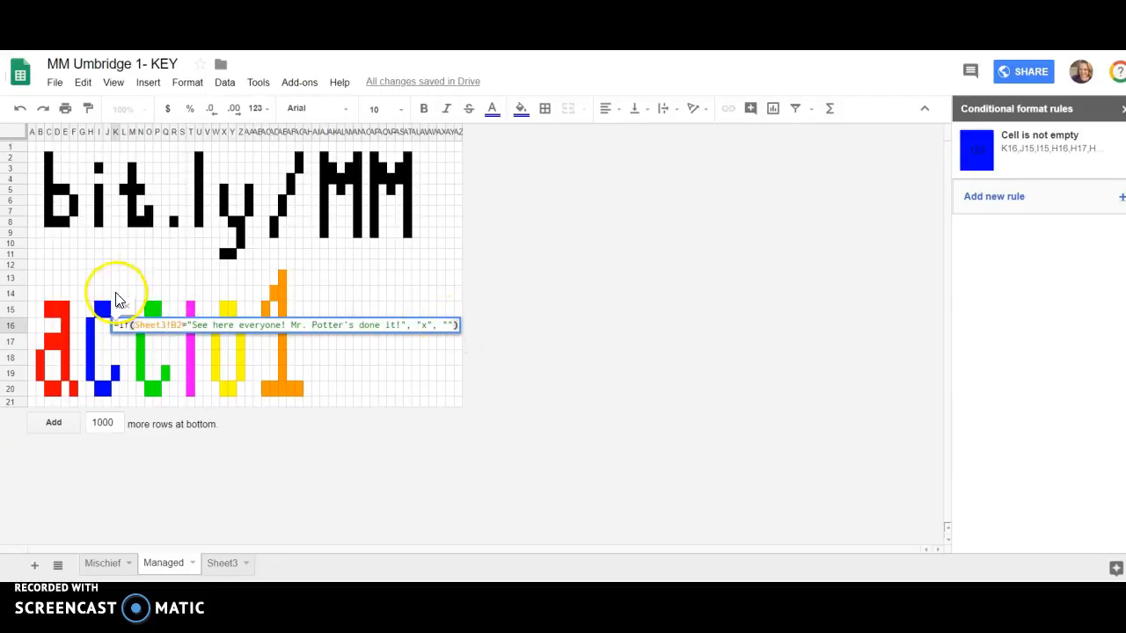
left_click(109, 308)
double_click(108, 307)
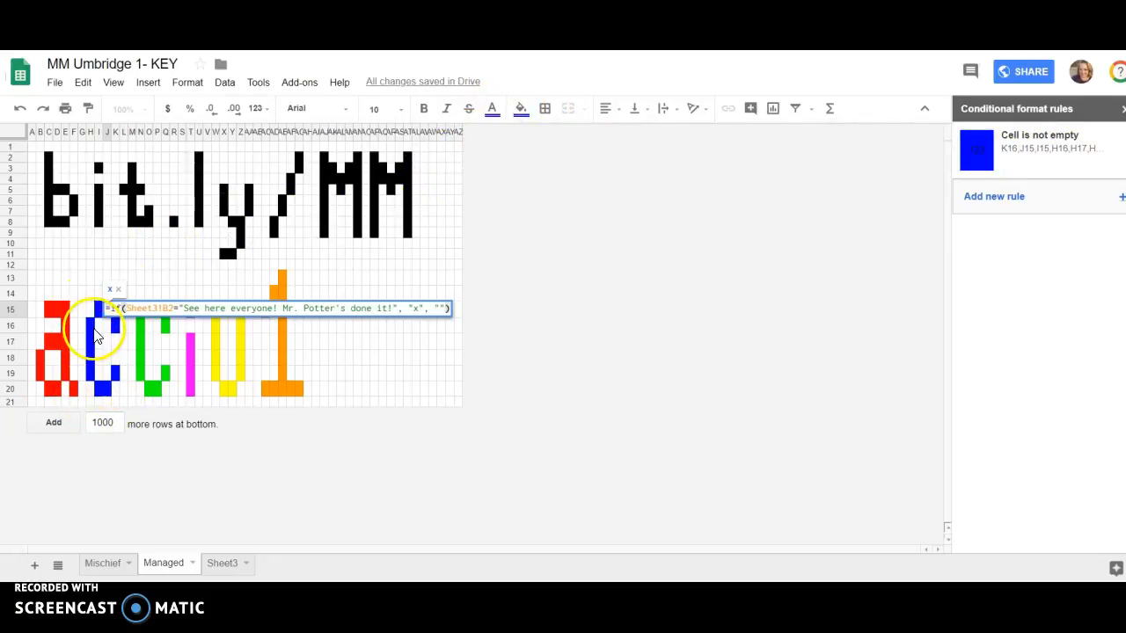
left_click(389, 464)
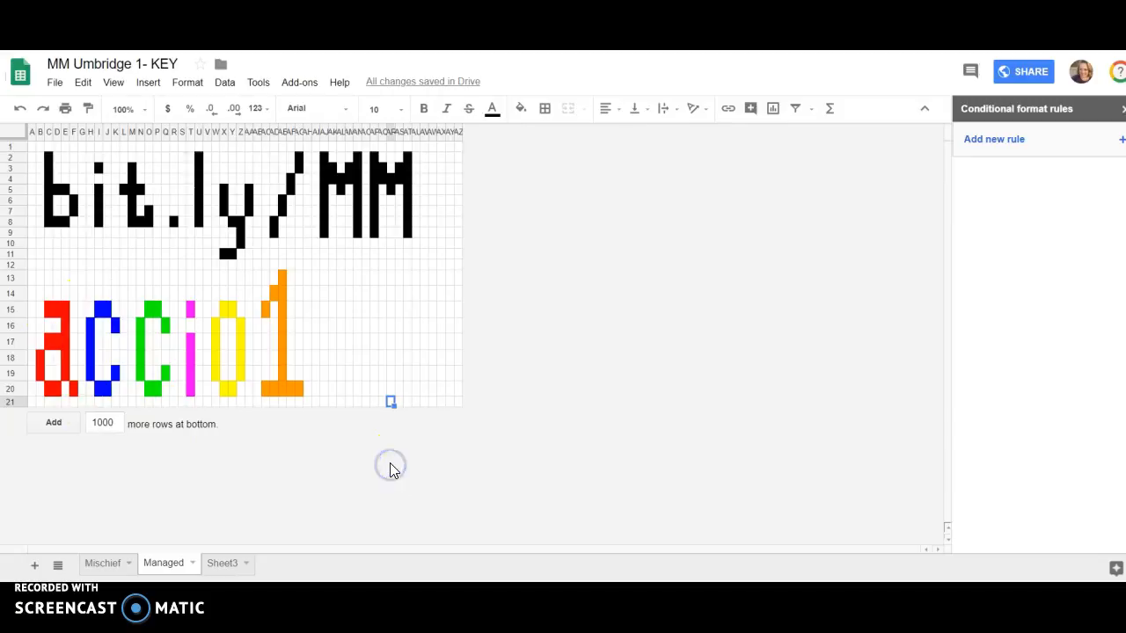
left_click(106, 563)
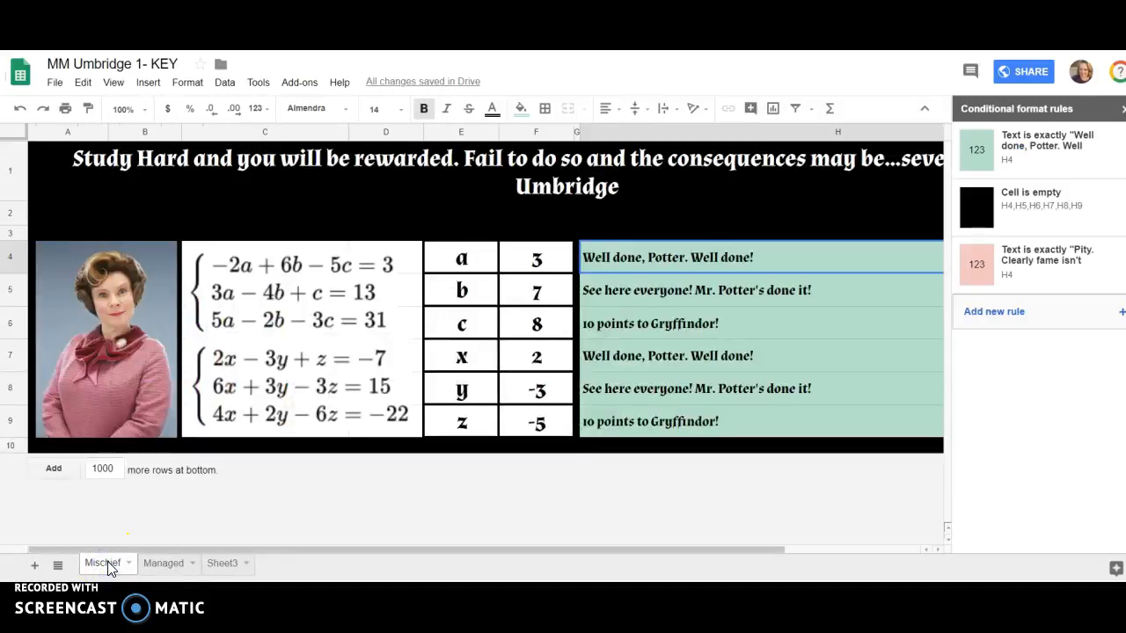